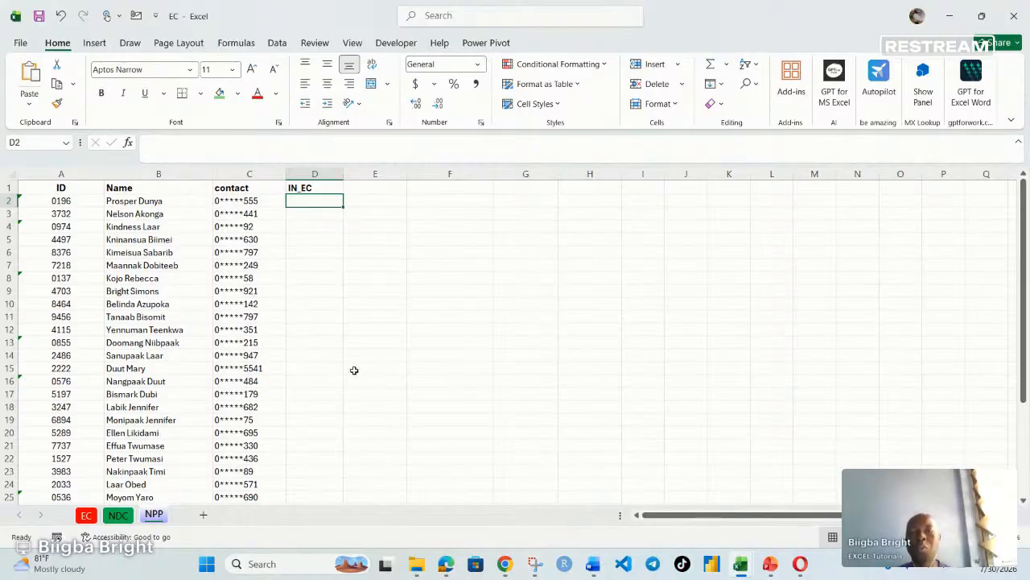
- Scroll through the member lists on the NPP and EC sheets to review their IDs, names and contacts
scroll(354, 371, down, 4)
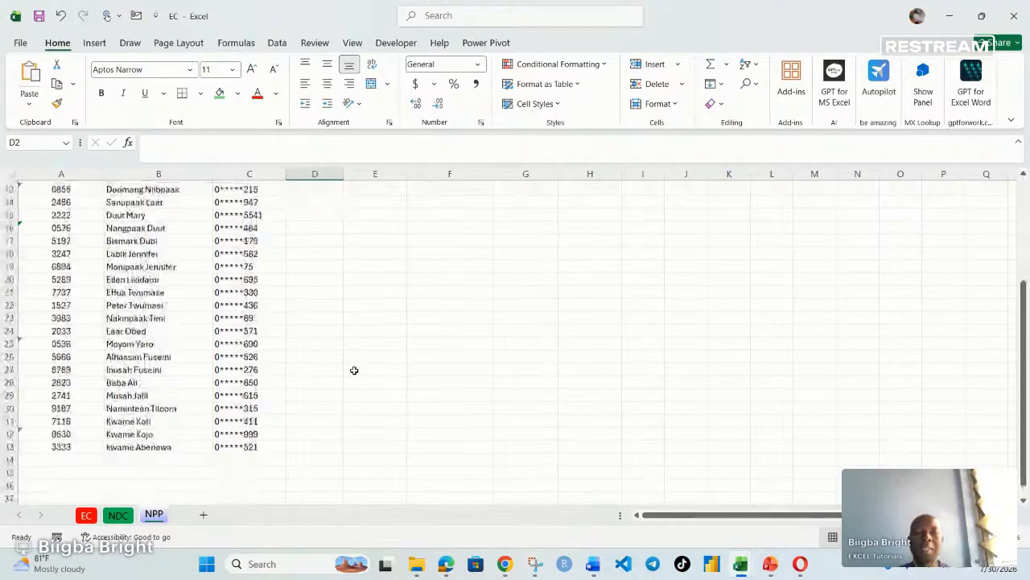
scroll(354, 370, up, 4)
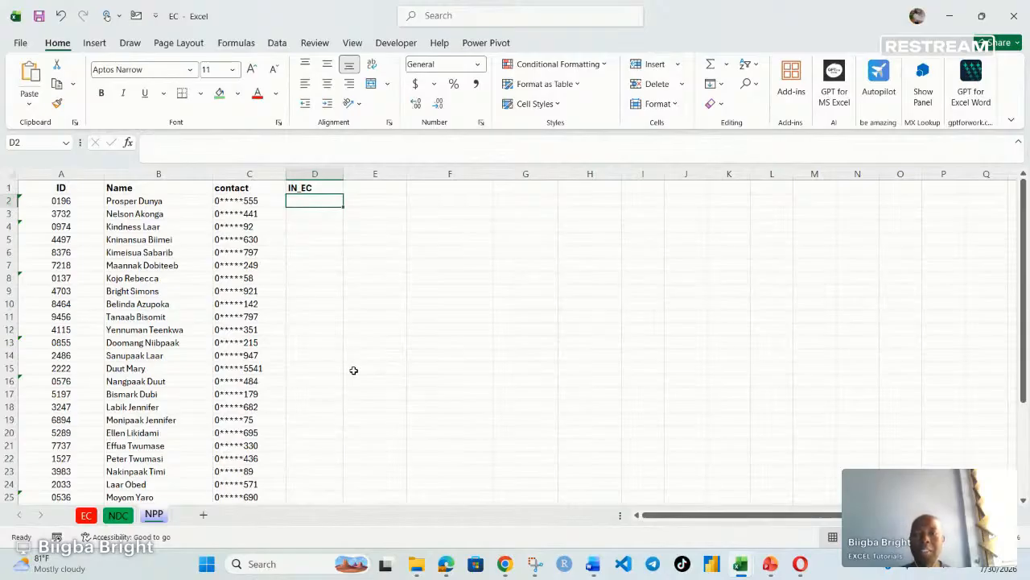
click(111, 522)
click(153, 515)
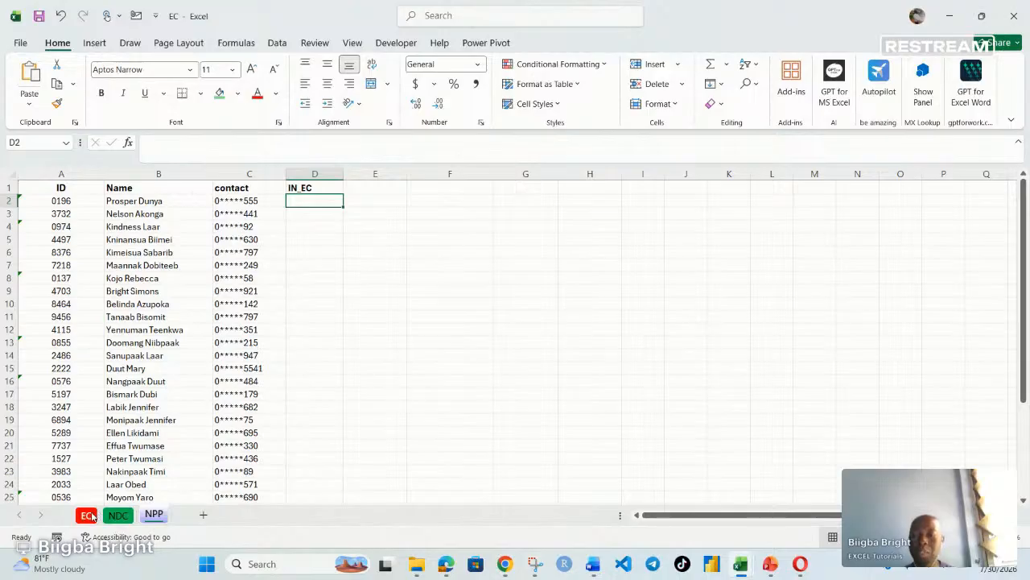
click(154, 515)
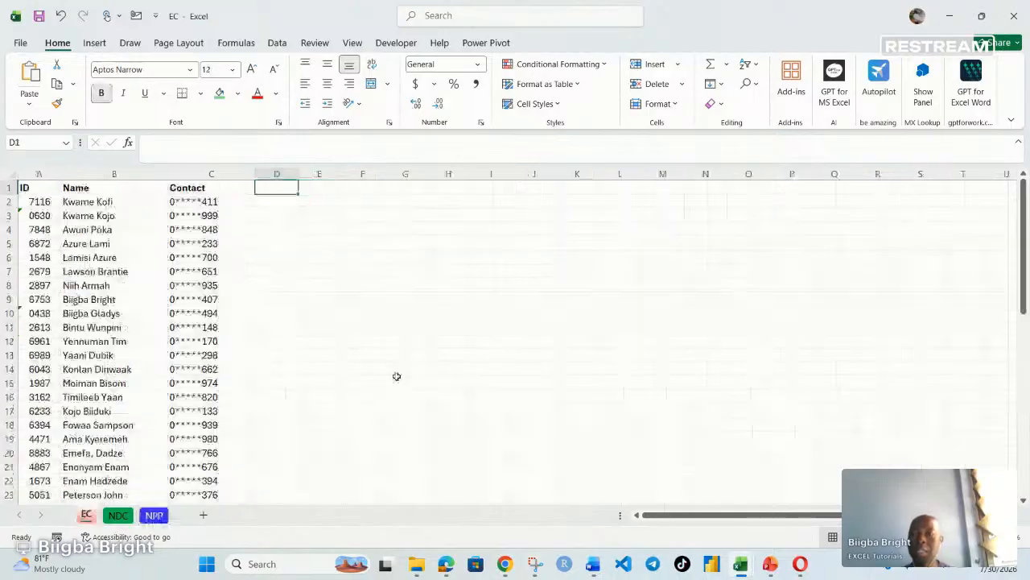
scroll(188, 295, down, 3)
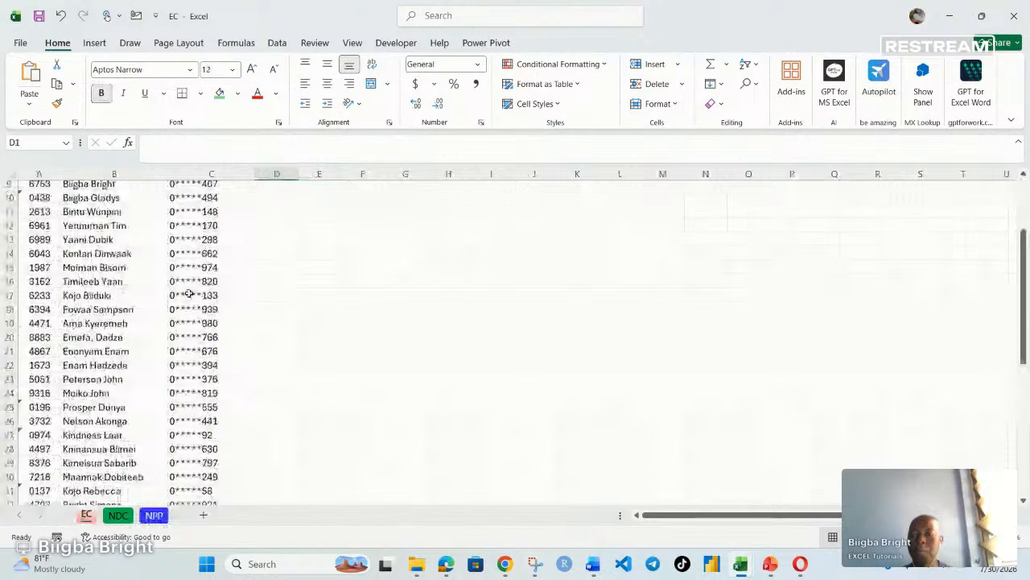
scroll(188, 295, up, 3)
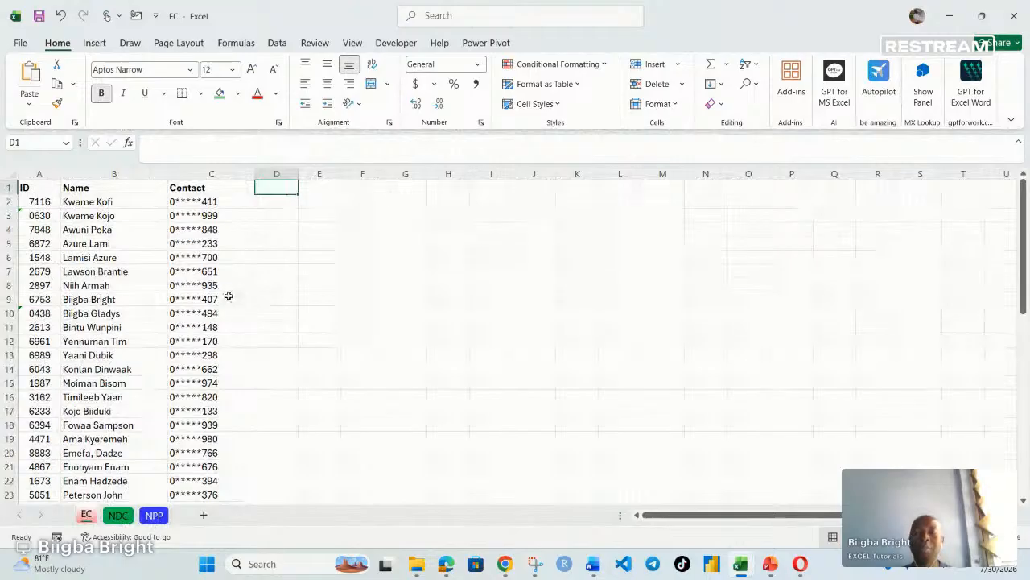
scroll(139, 308, down, 3)
scroll(138, 308, down, 11)
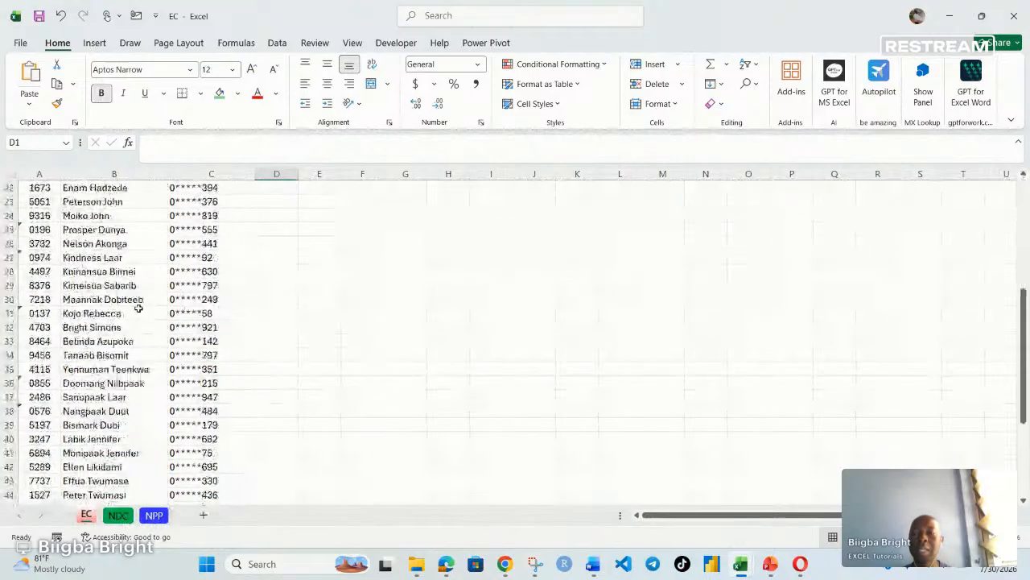
scroll(136, 322, down, 1)
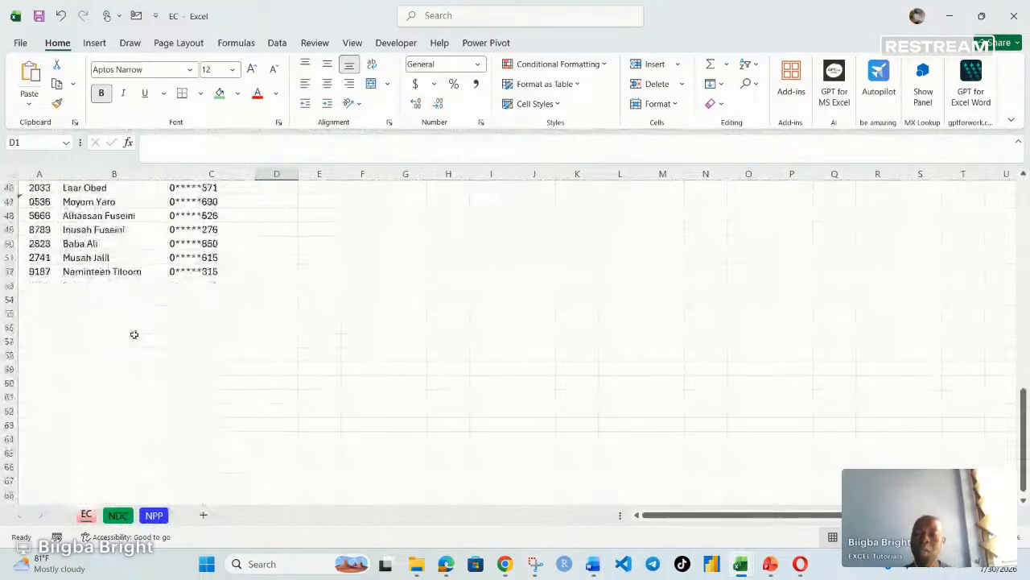
scroll(134, 334, up, 6)
scroll(119, 394, up, 6)
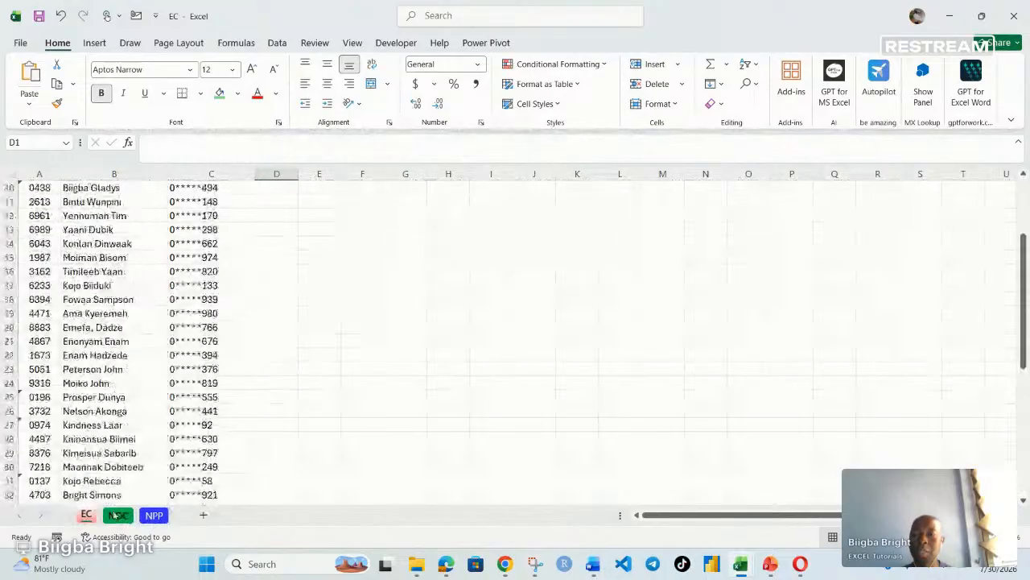
- Switch between the NDC, NPP and EC sheets to compare their member lists
click(115, 515)
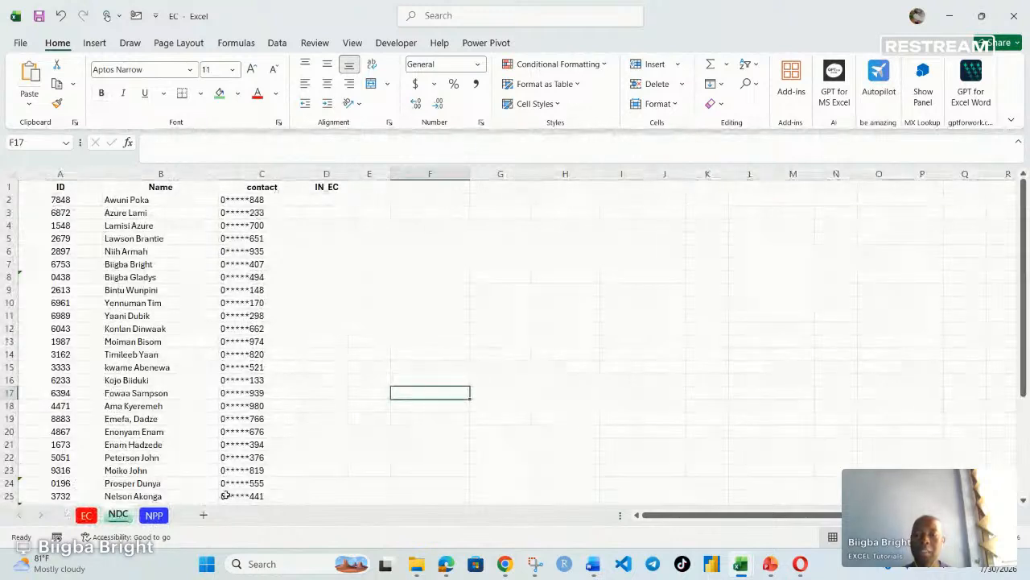
click(154, 516)
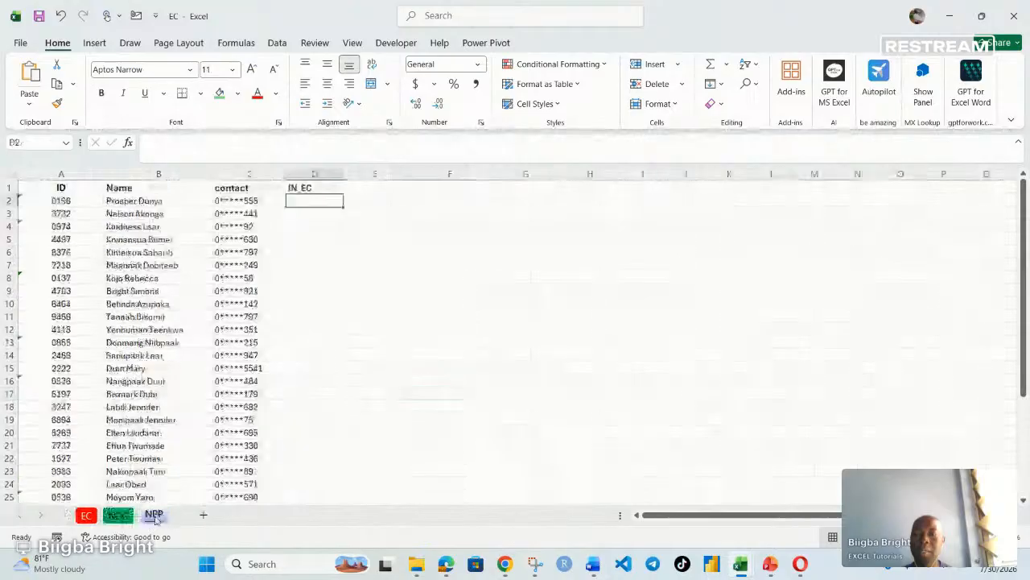
click(113, 516)
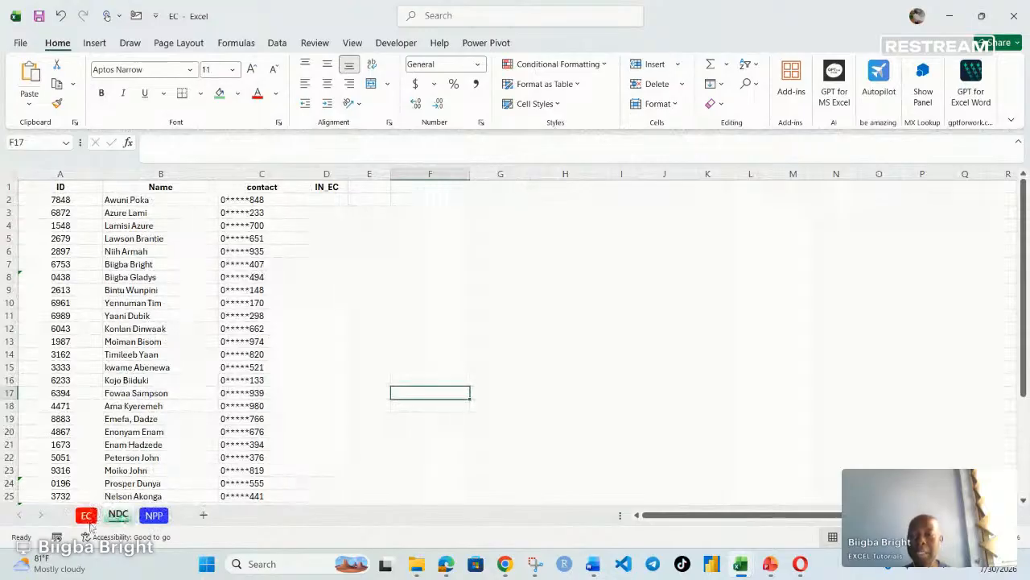
click(86, 515)
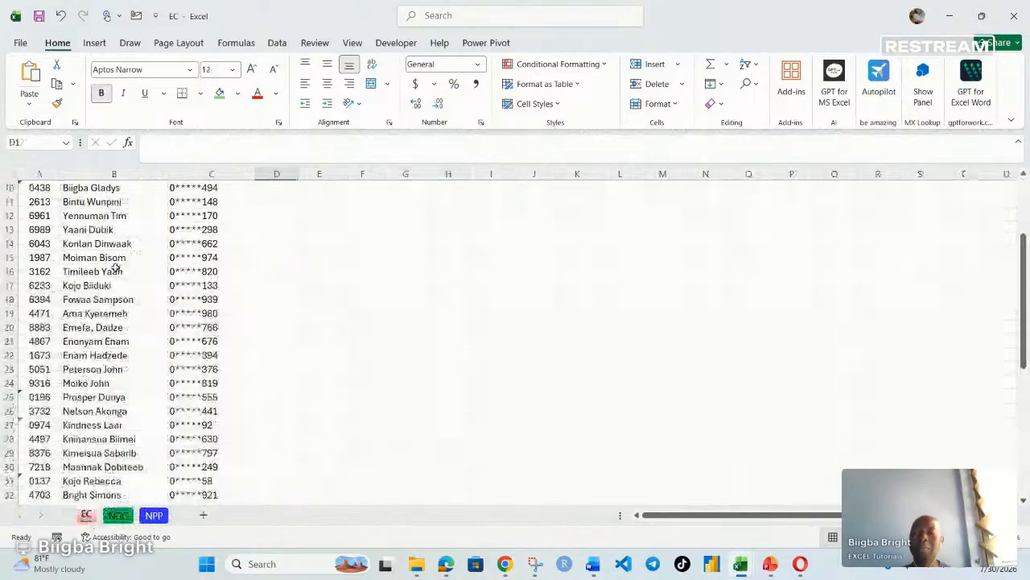
scroll(116, 352, up, 1)
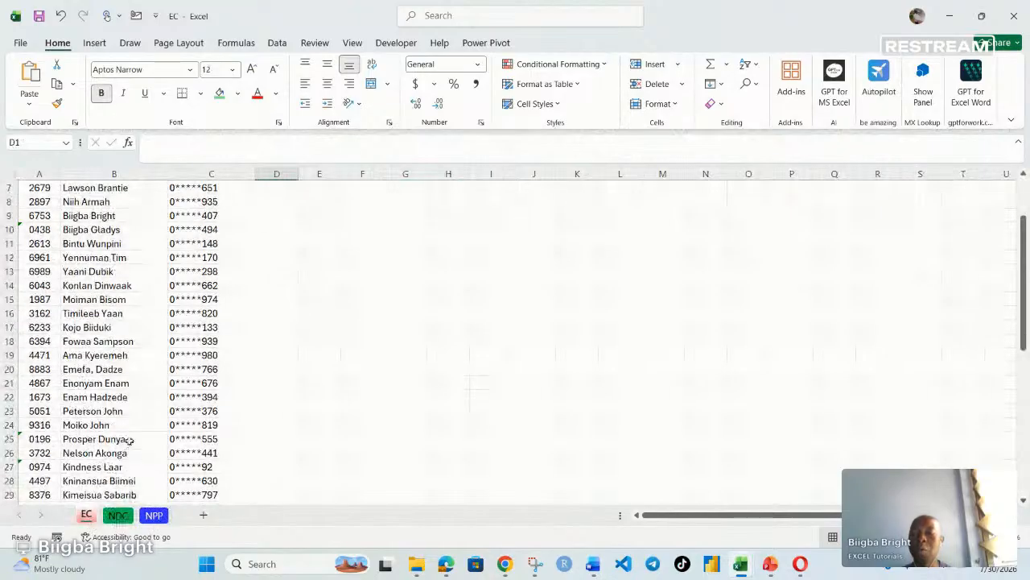
click(117, 516)
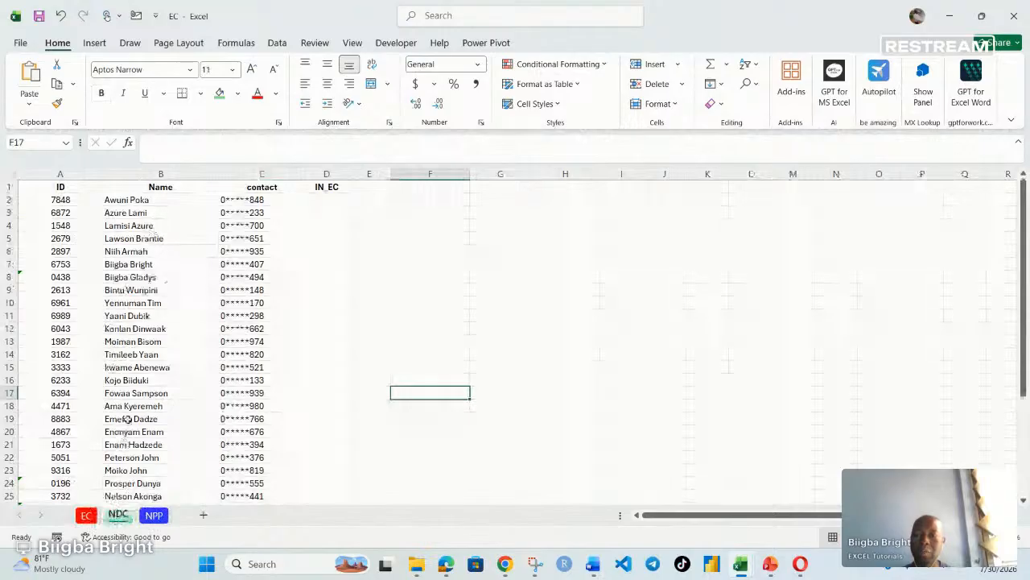
scroll(129, 419, down, 2)
scroll(129, 419, down, 2)
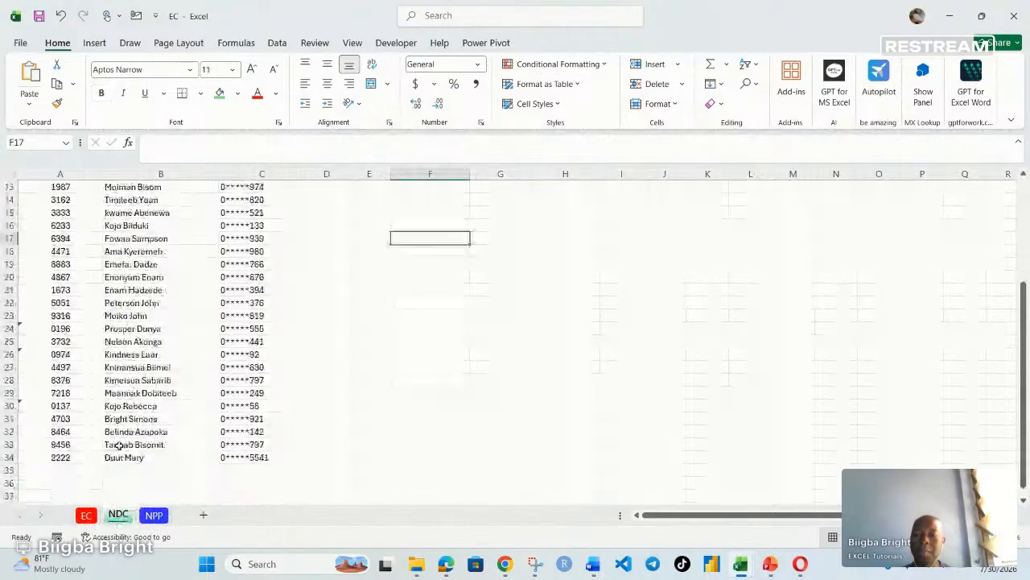
click(152, 517)
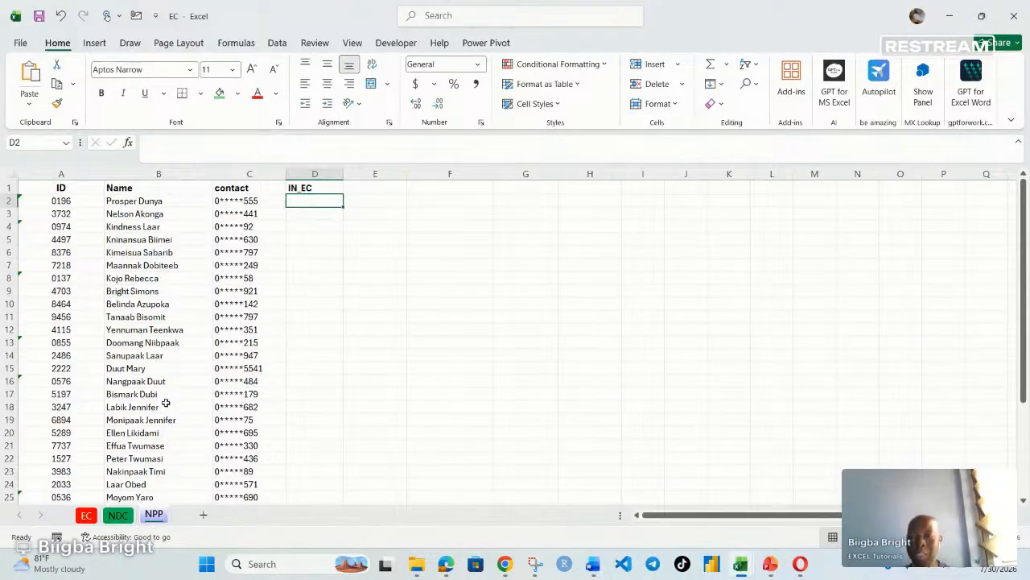
click(118, 514)
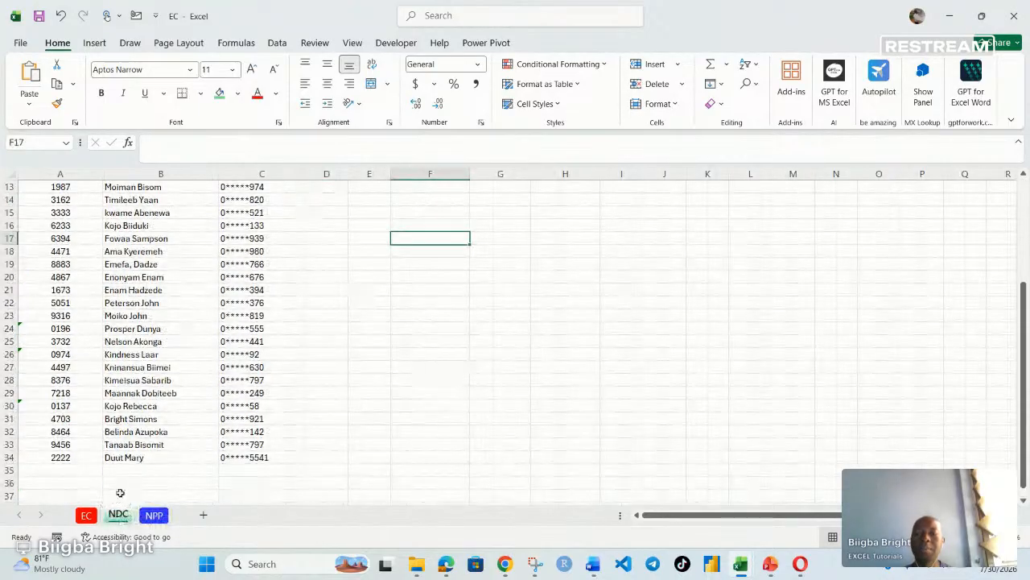
scroll(135, 457, up, 2)
scroll(135, 457, up, 2)
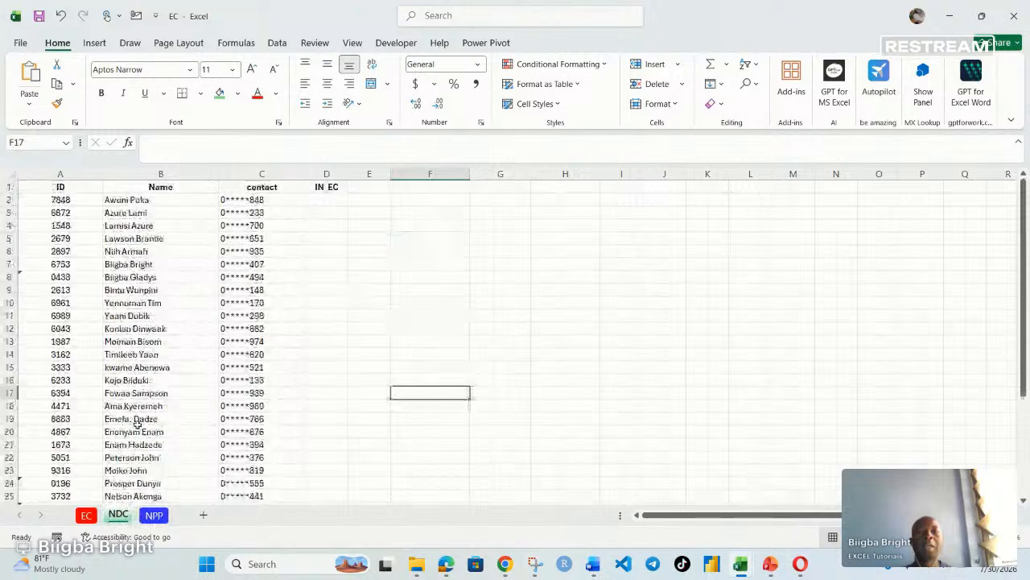
- Select the NDC sheet's header row from ID to IN_EC and increase its font size
drag(61, 187, 315, 192)
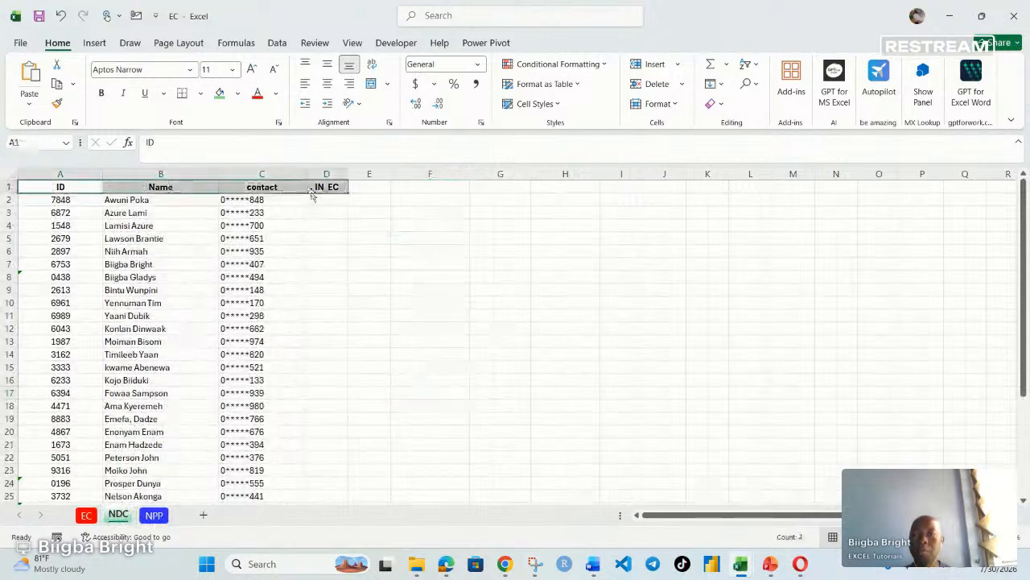
click(251, 71)
click(283, 316)
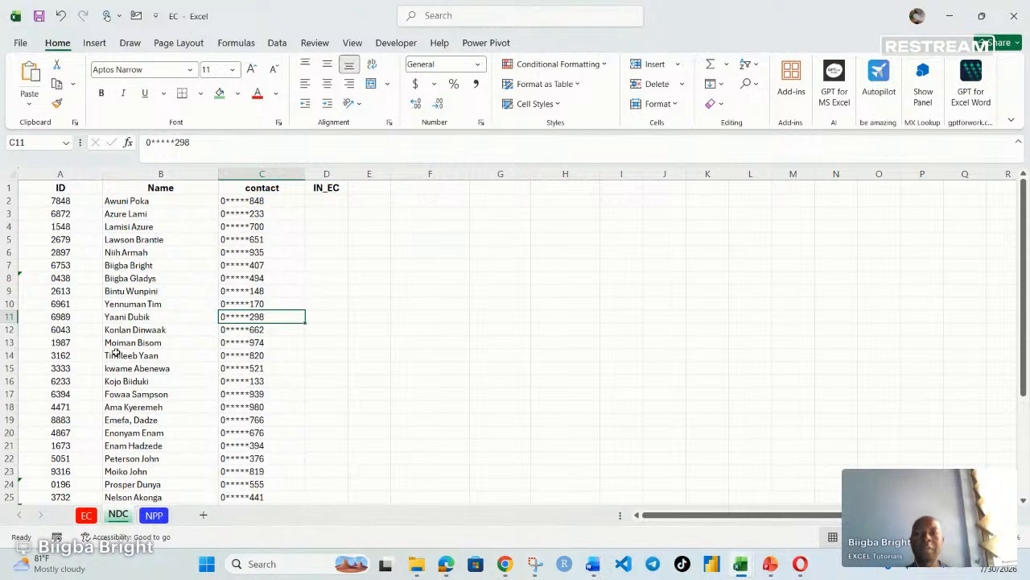
- In the first IN_EC cell on the NDC sheet, start the formula =IF(ISNUMBER(MATCH( with A2 as lookup value
click(319, 203)
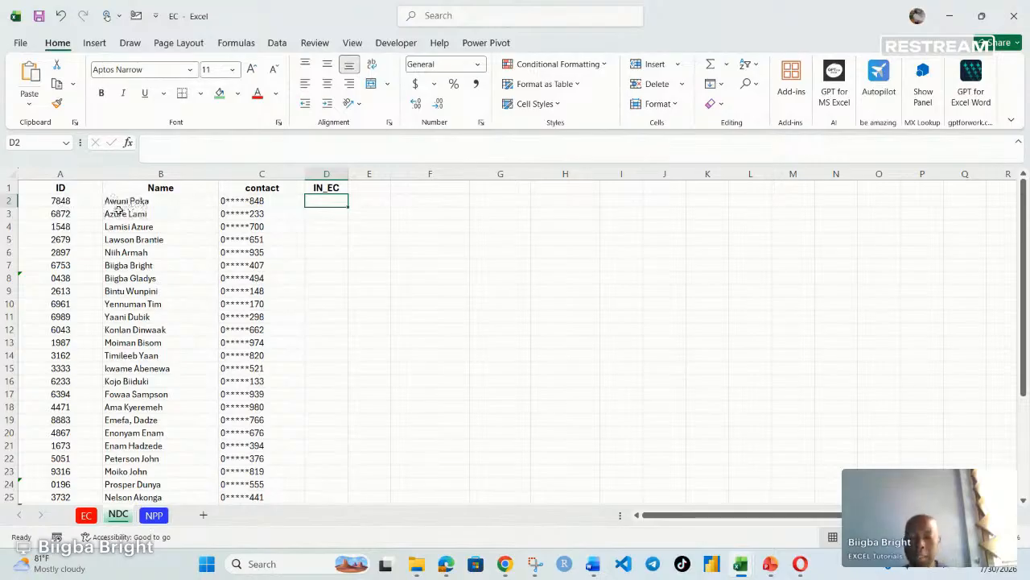
text(=IF()
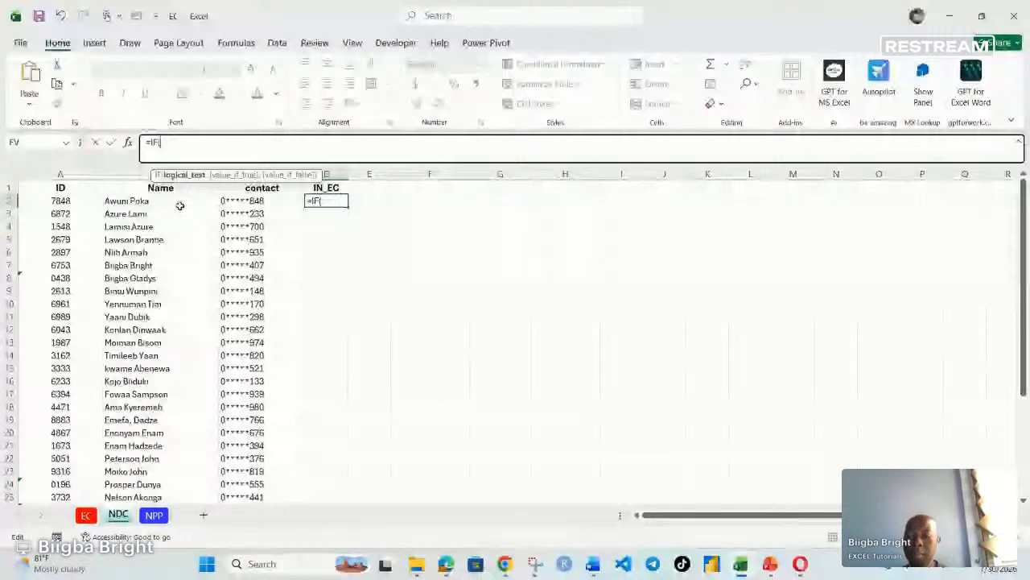
text(isnu)
key(Tab)
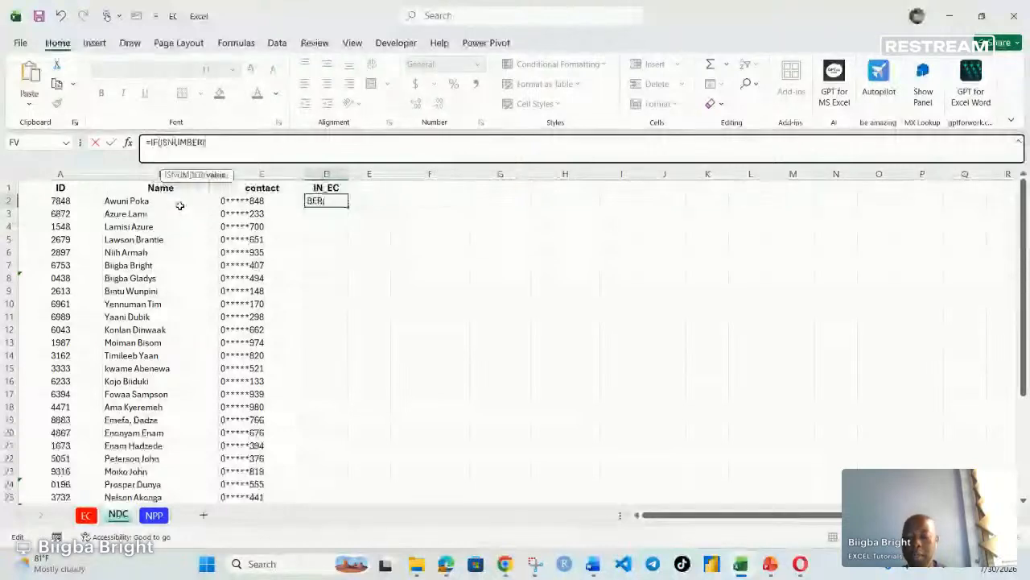
text(matc)
key(Tab)
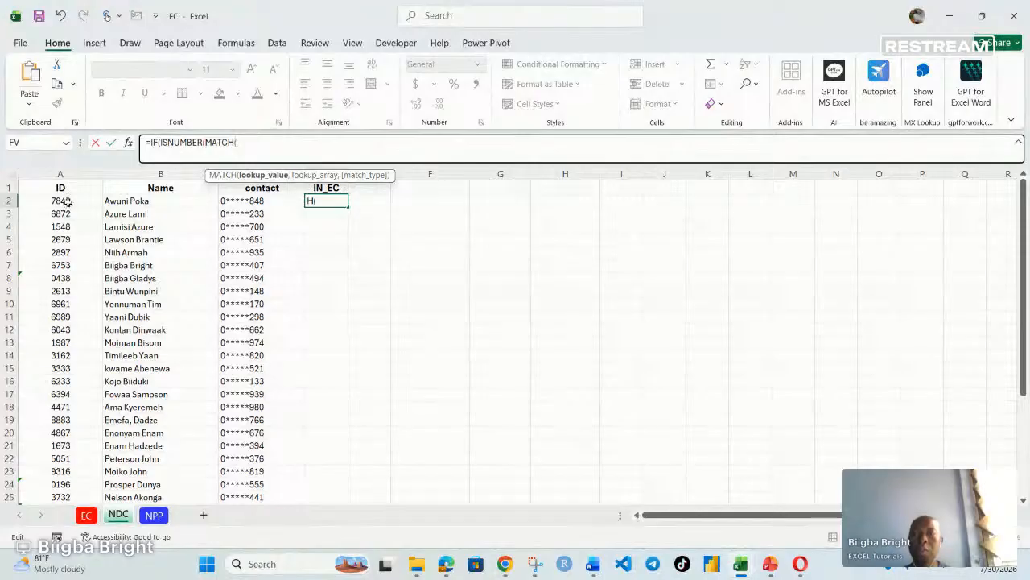
click(69, 201)
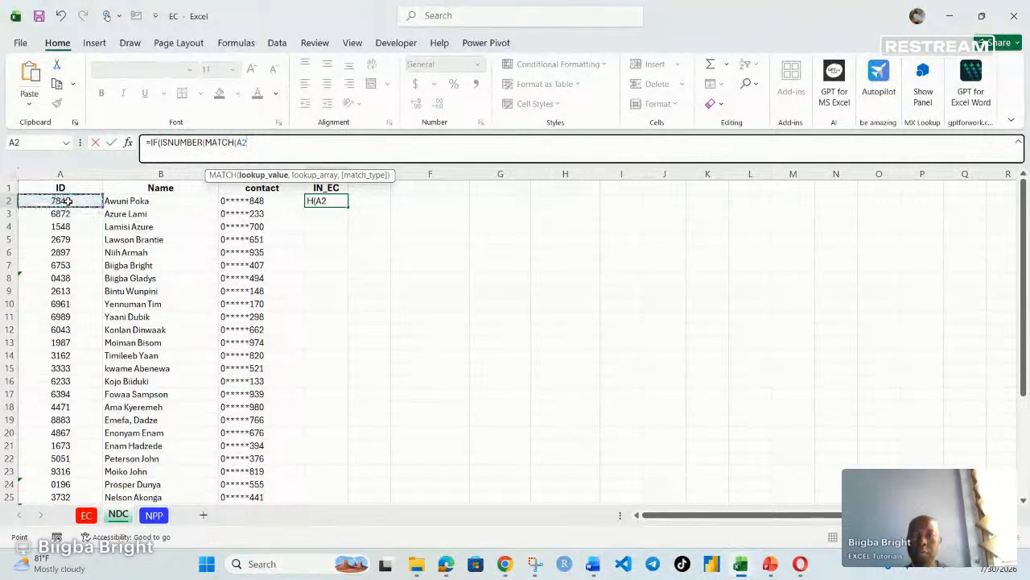
text(,)
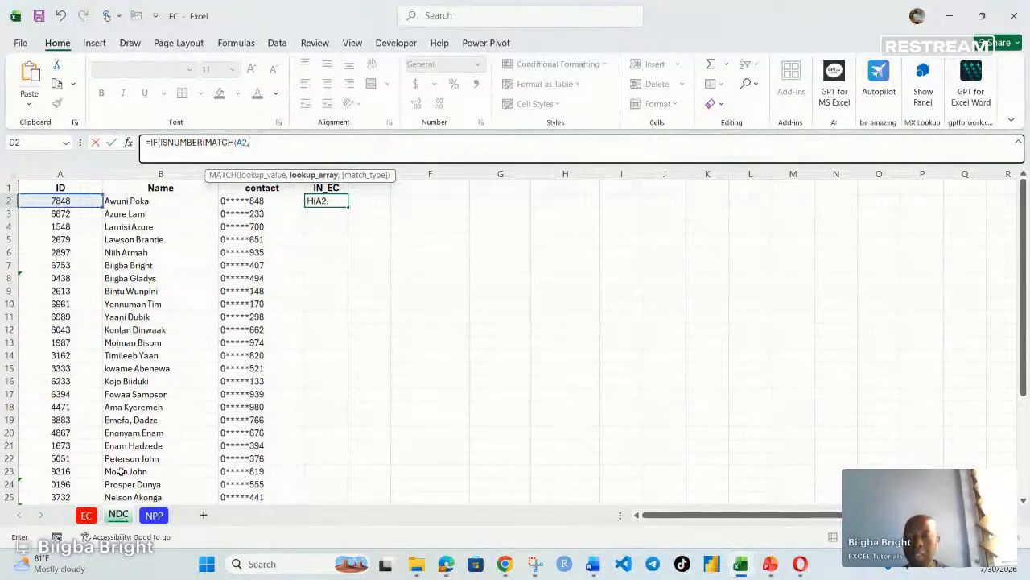
- Complete the MATCH with lookup array EC!$A:$A and match type 0, closing the MATCH and ISNUMBER parentheses
text(E)
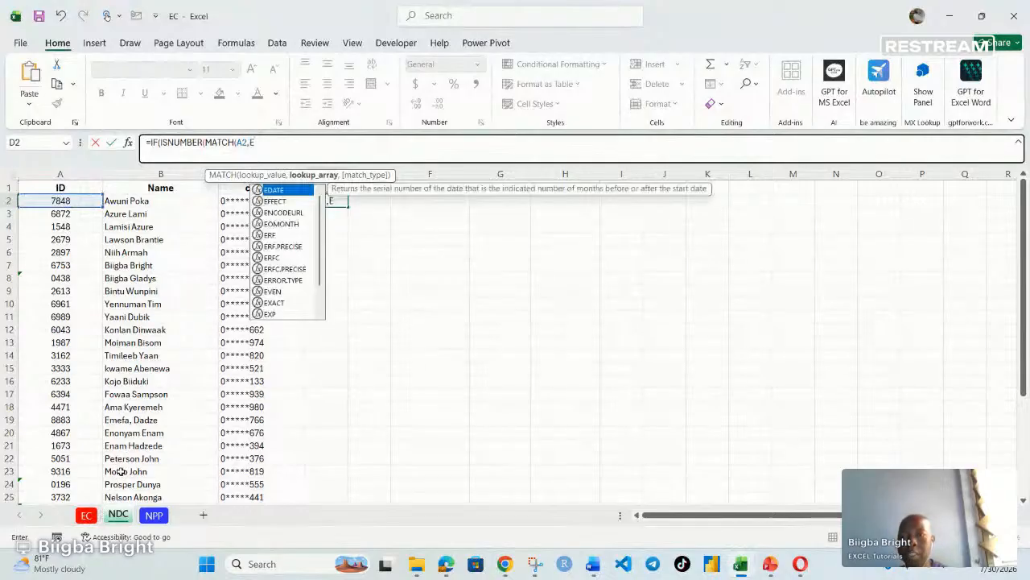
text(C)
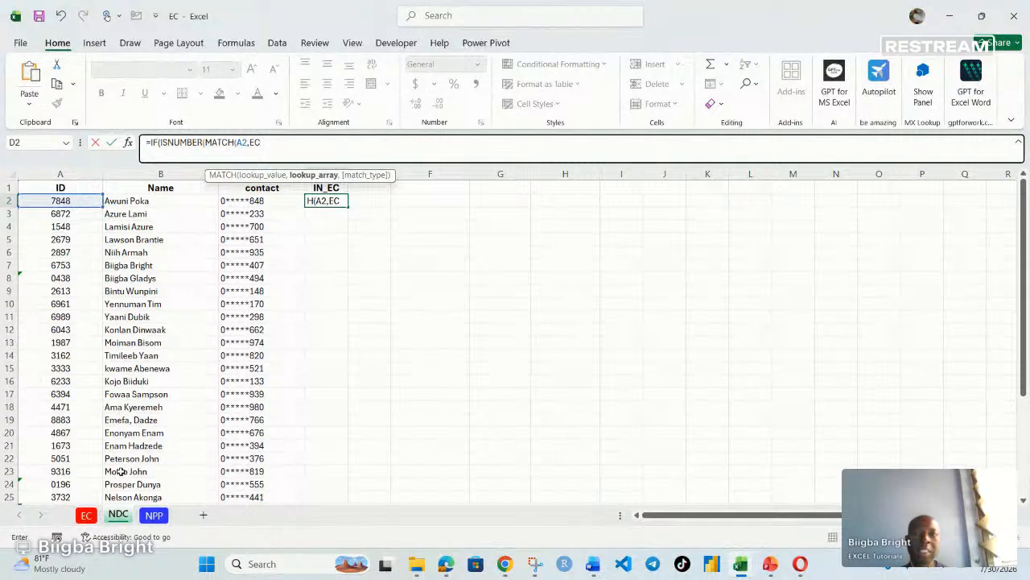
text(!)
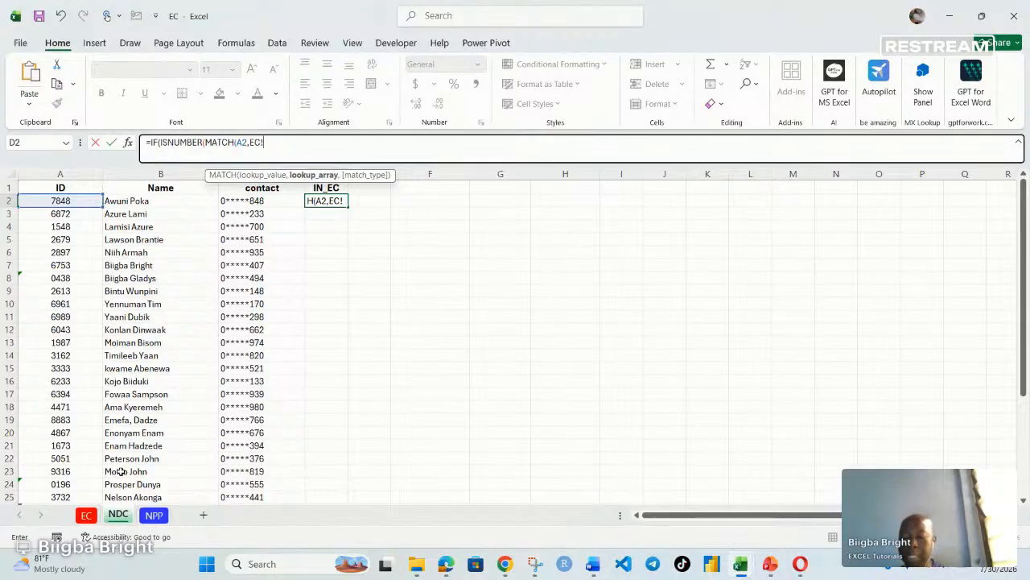
text($)
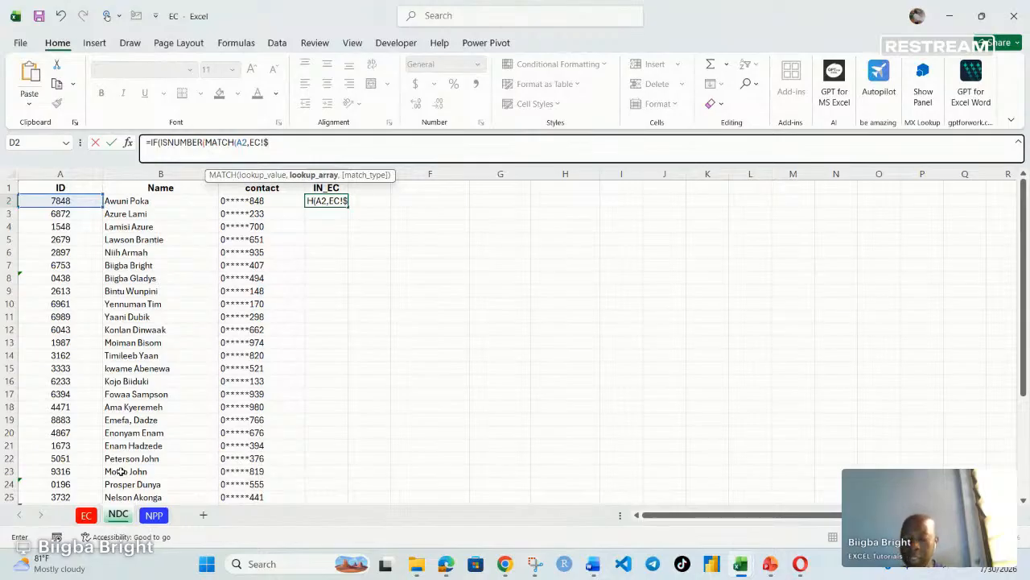
text(A)
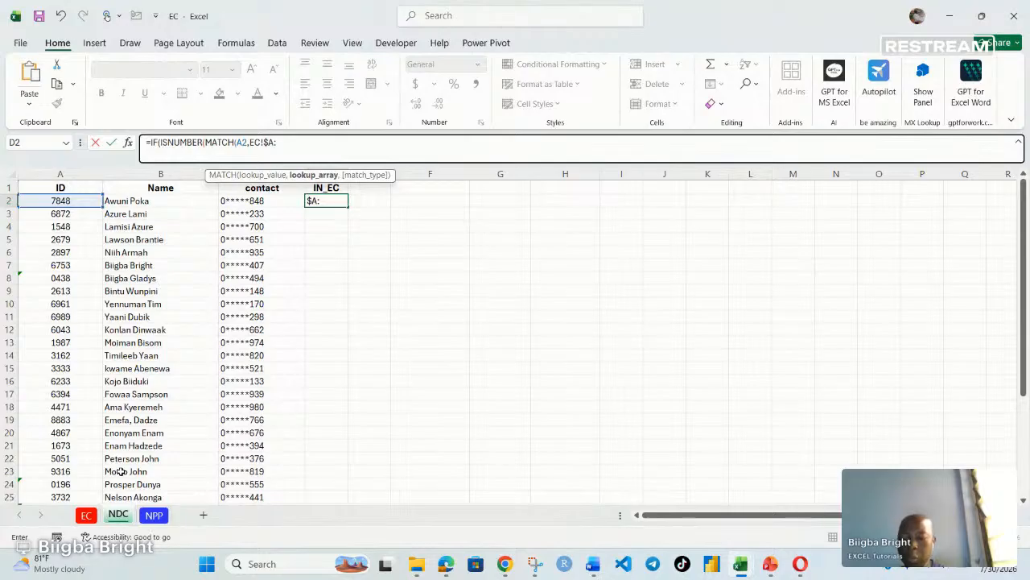
text(:$A)
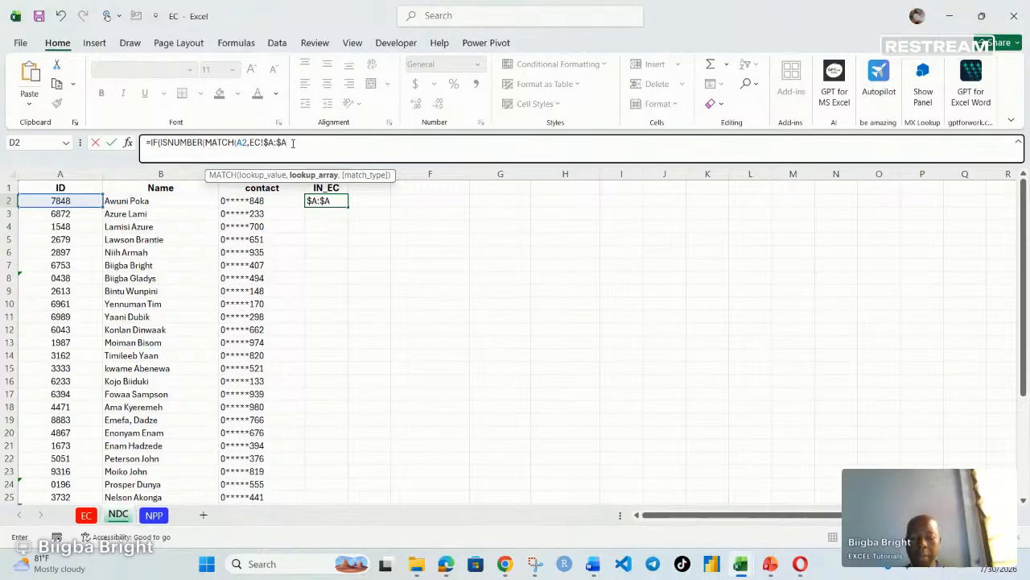
text(,)
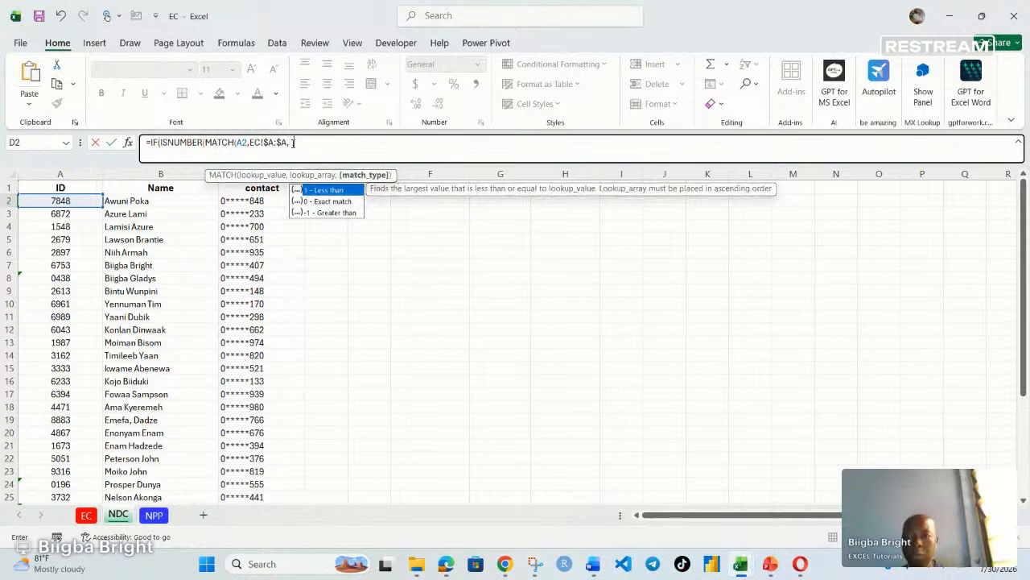
text(0)
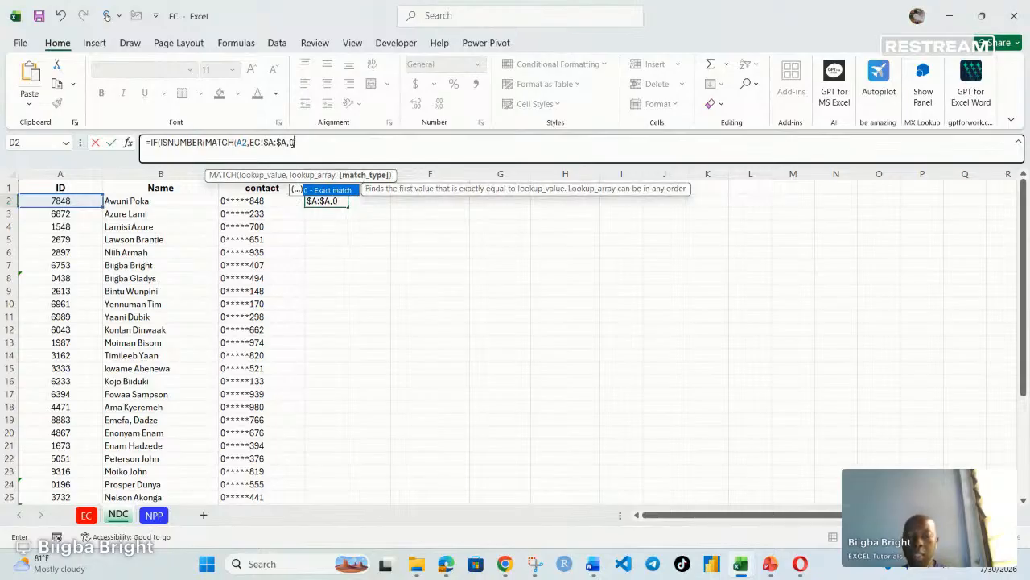
text())
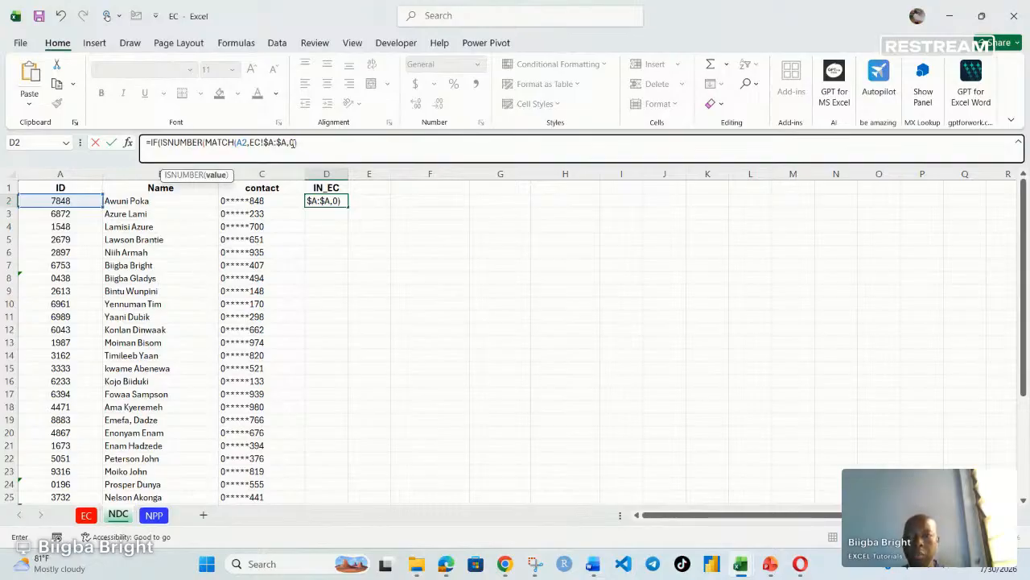
text())
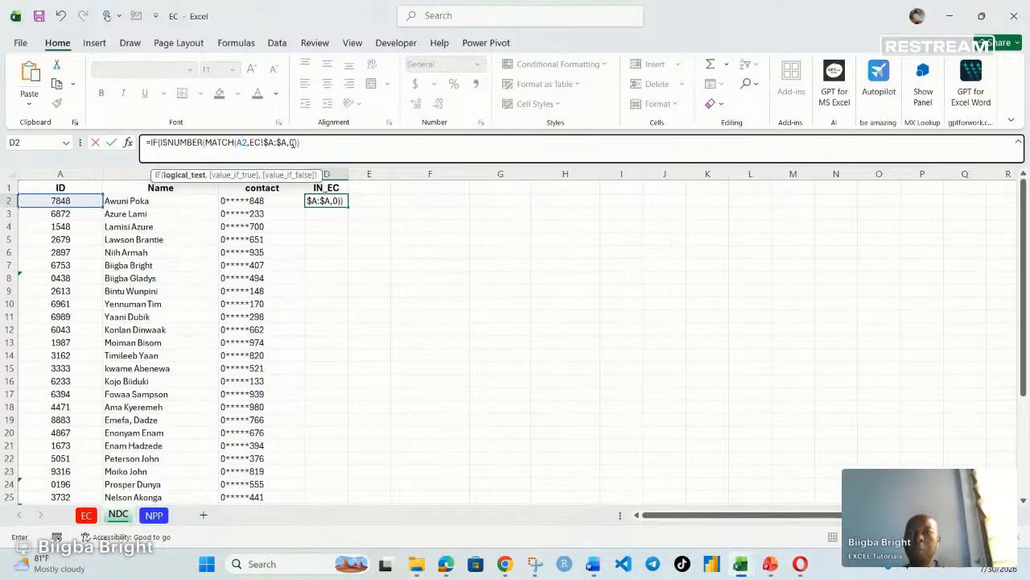
text(,)
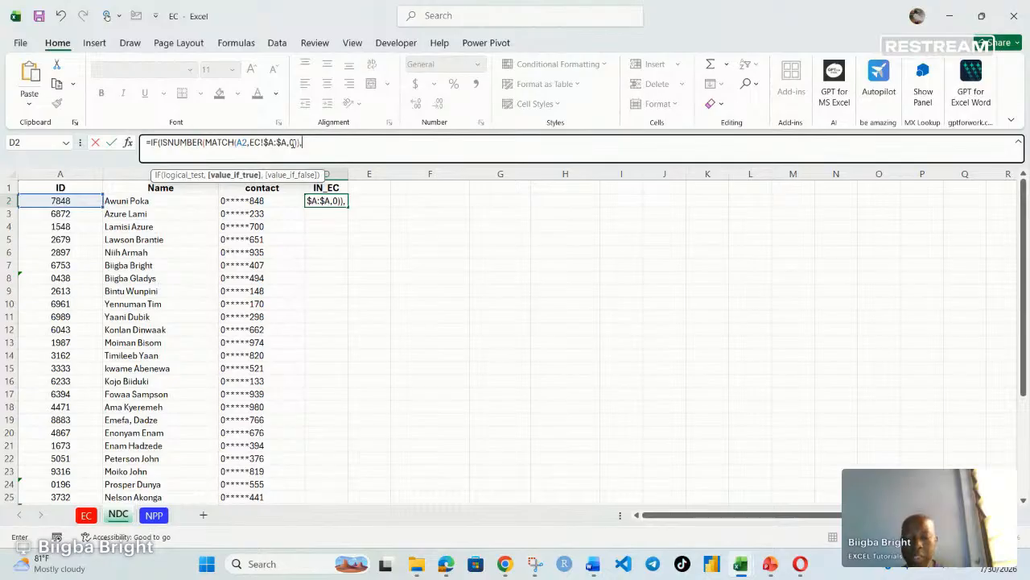
- Finish the IF with "Present" as the true result and "Not Present" as the false result, then enter the formula
text(")
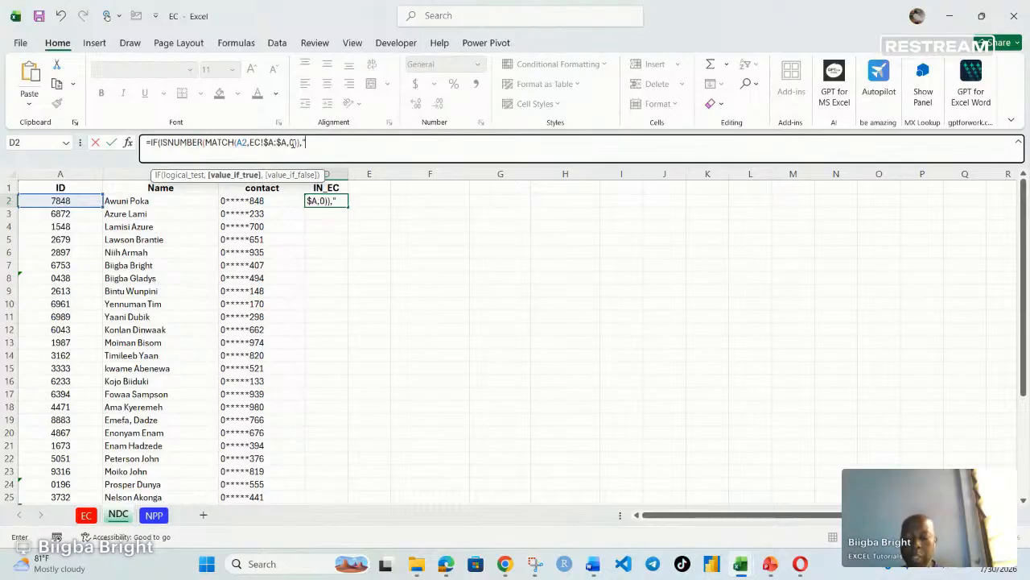
text(Prese)
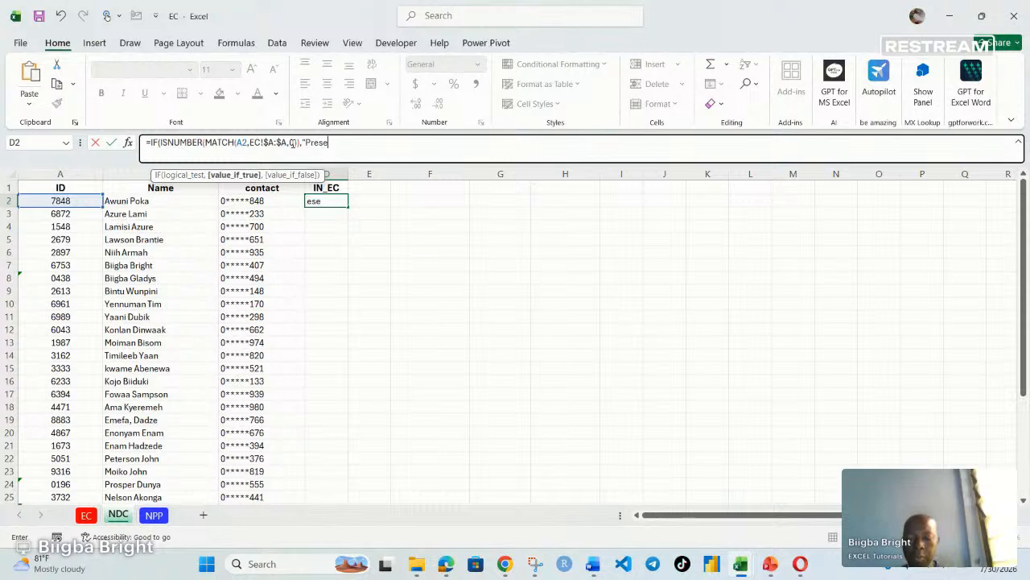
text(nt)
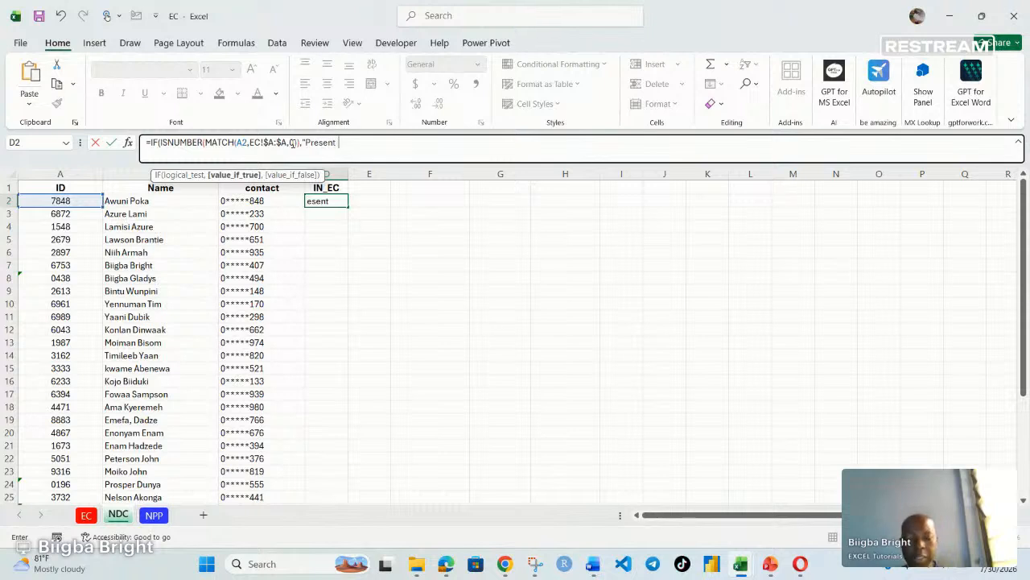
text(",)
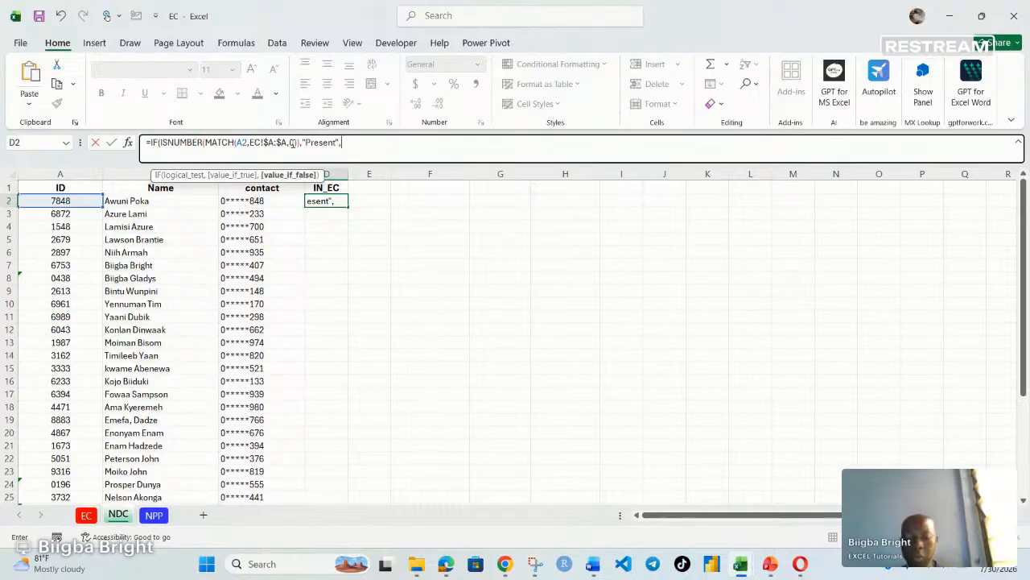
text(")
text(No)
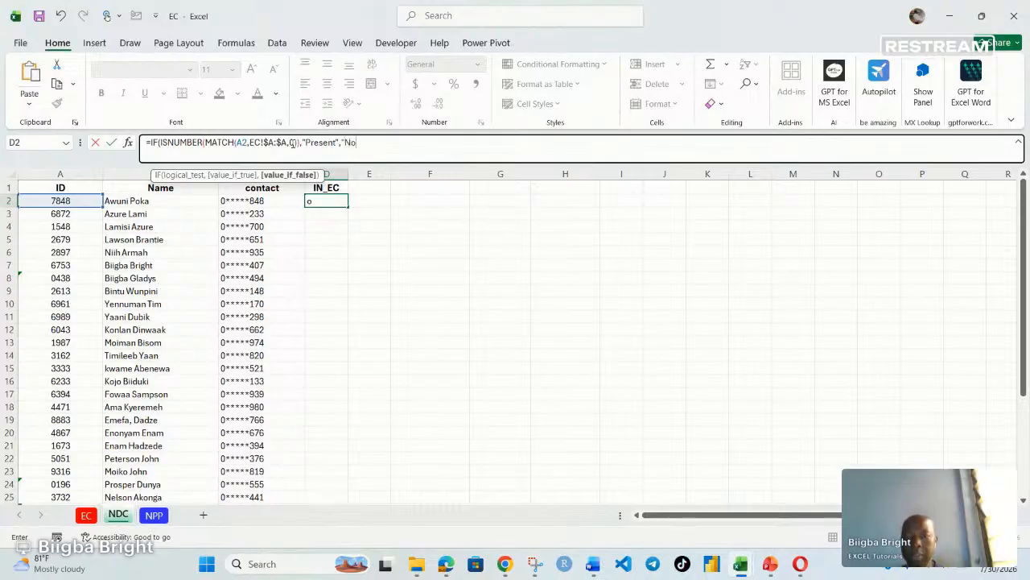
text(t Present)
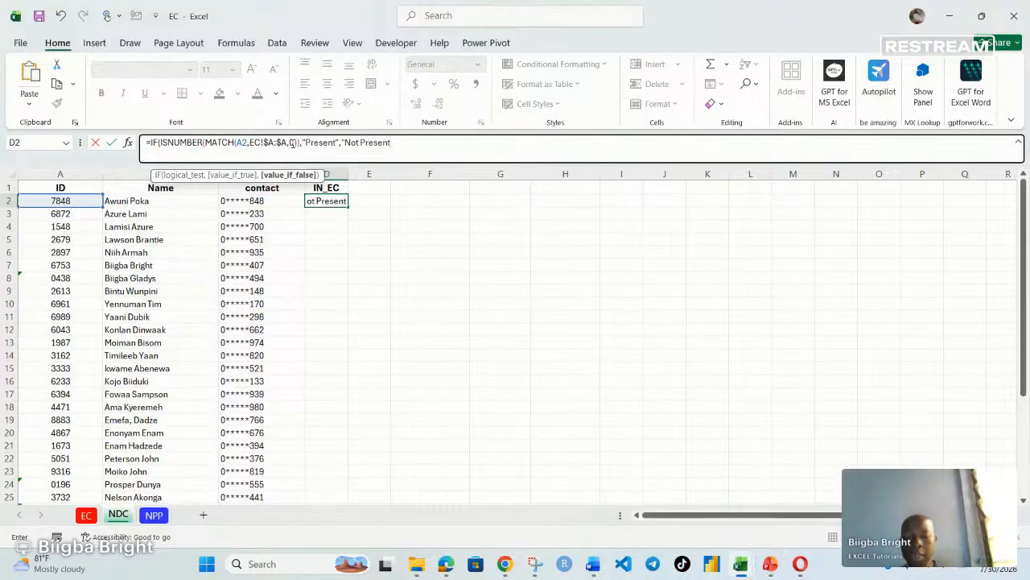
text(")
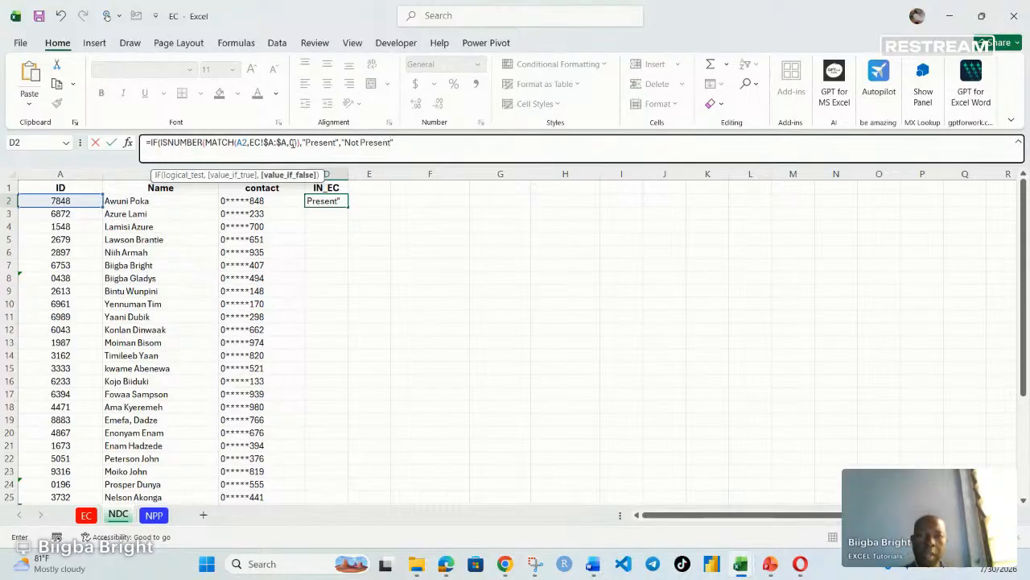
text())
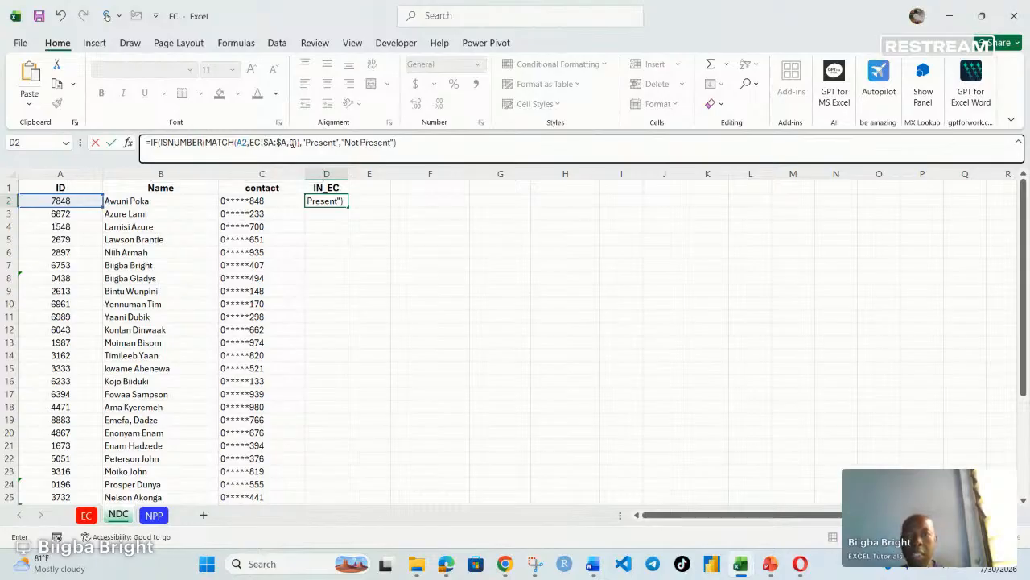
key(Return)
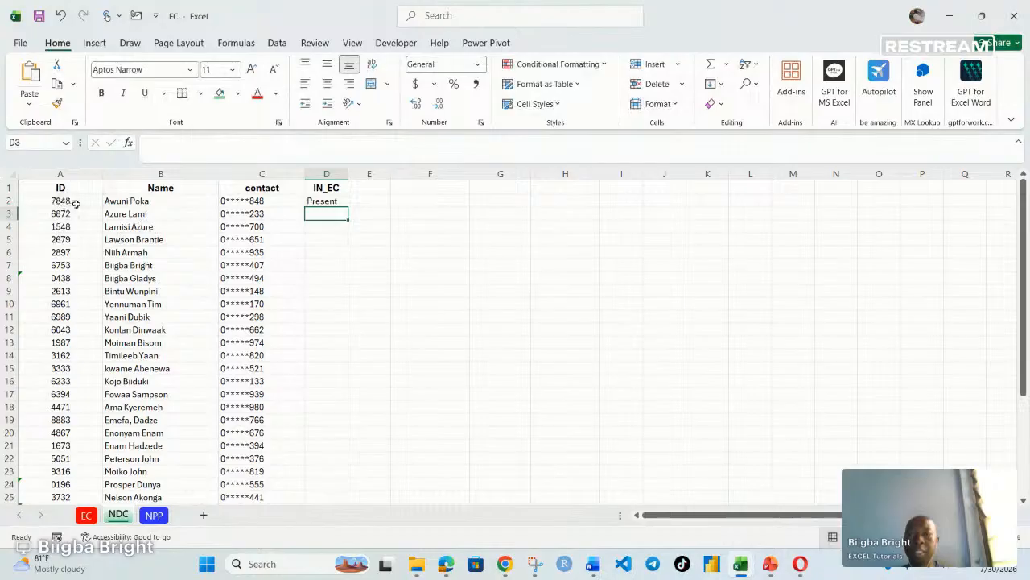
- Fill the IN_EC formula down to every NDC member row and inspect the rows flagged Not Present
click(330, 202)
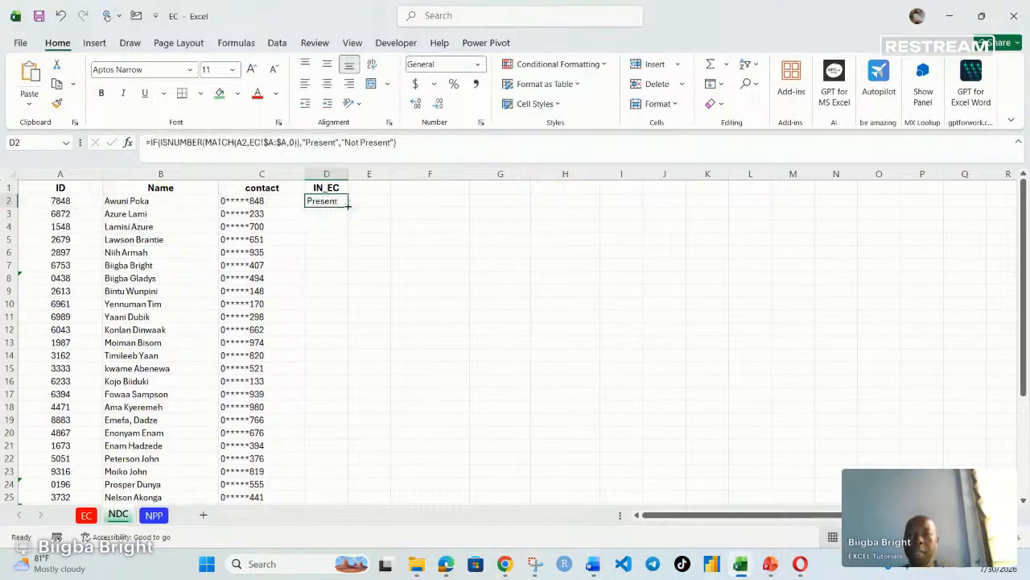
double_click(348, 206)
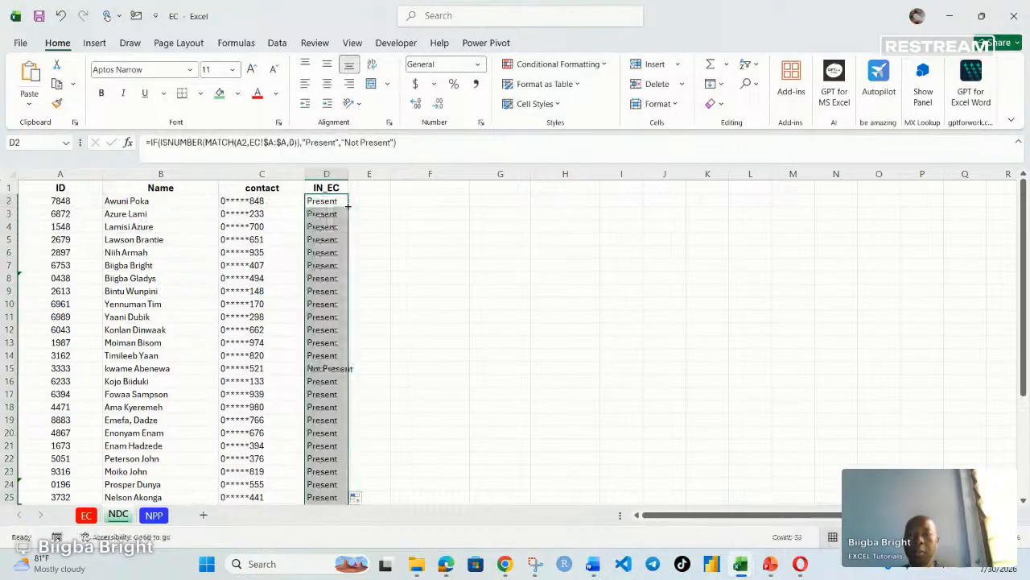
scroll(333, 294, down, 2)
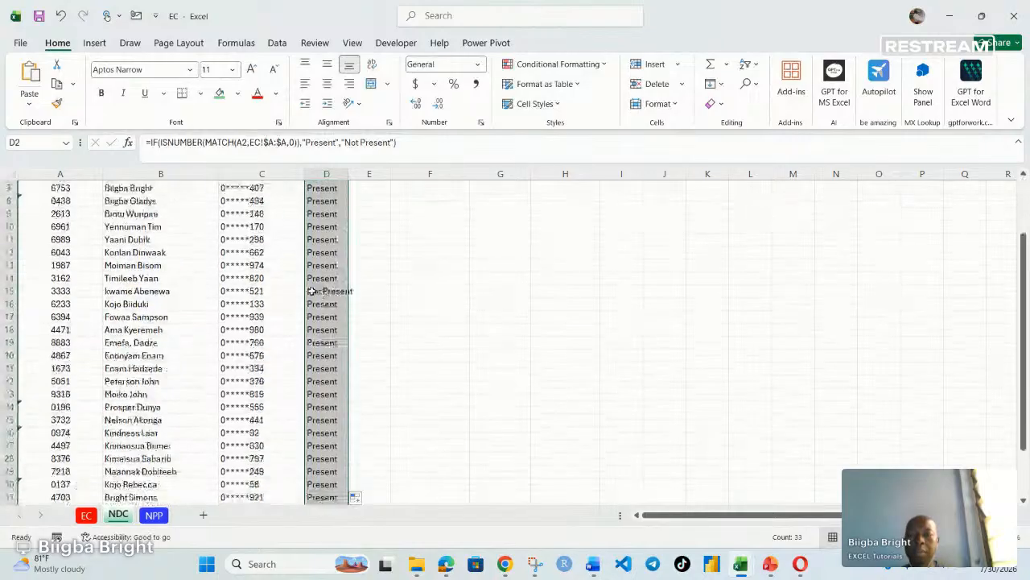
click(326, 292)
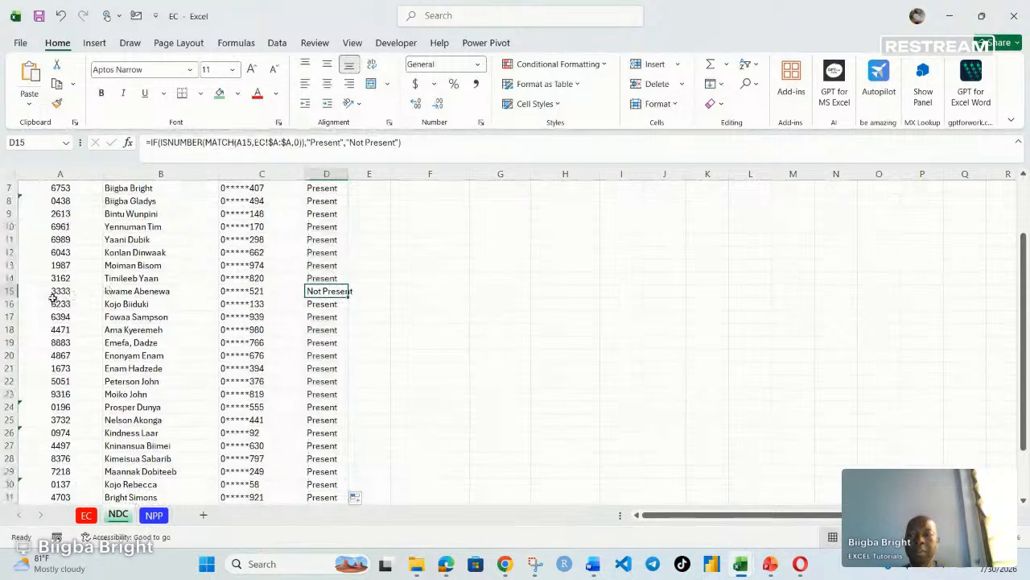
scroll(294, 307, down, 3)
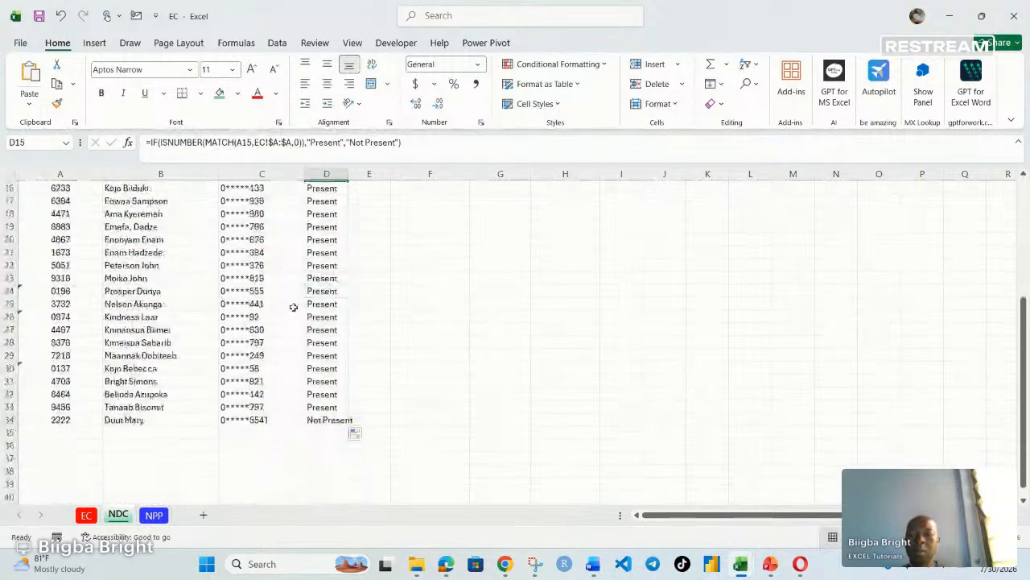
click(343, 420)
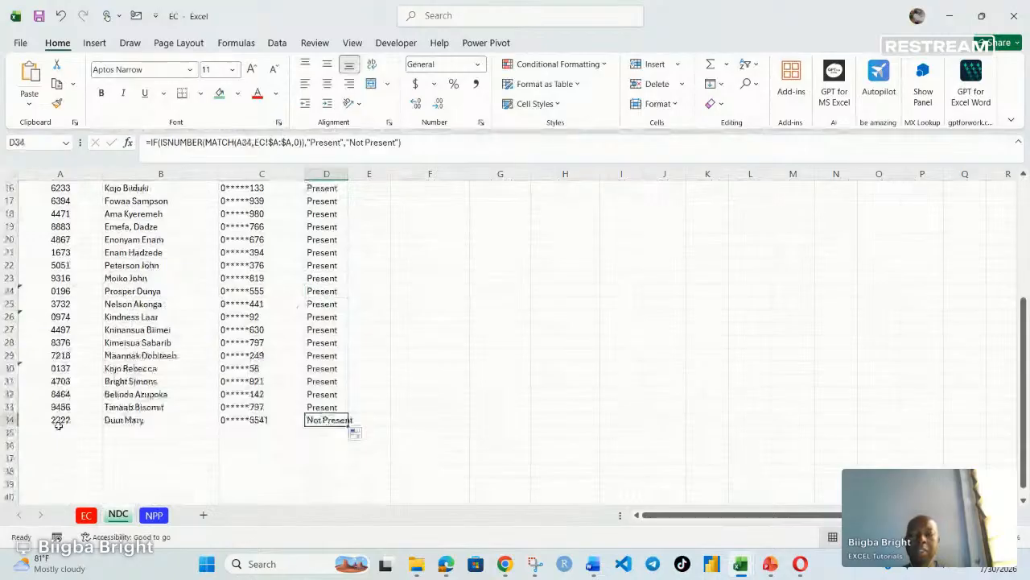
scroll(76, 418, up, 5)
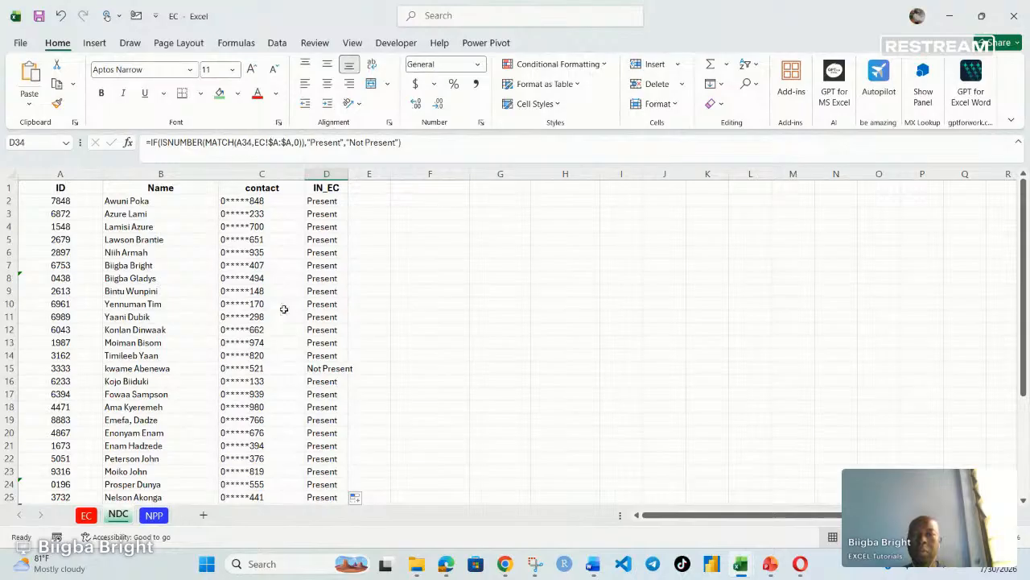
- In cell F2 of the NDC sheet, begin a FILTER formula using columns A:D as the array
click(402, 190)
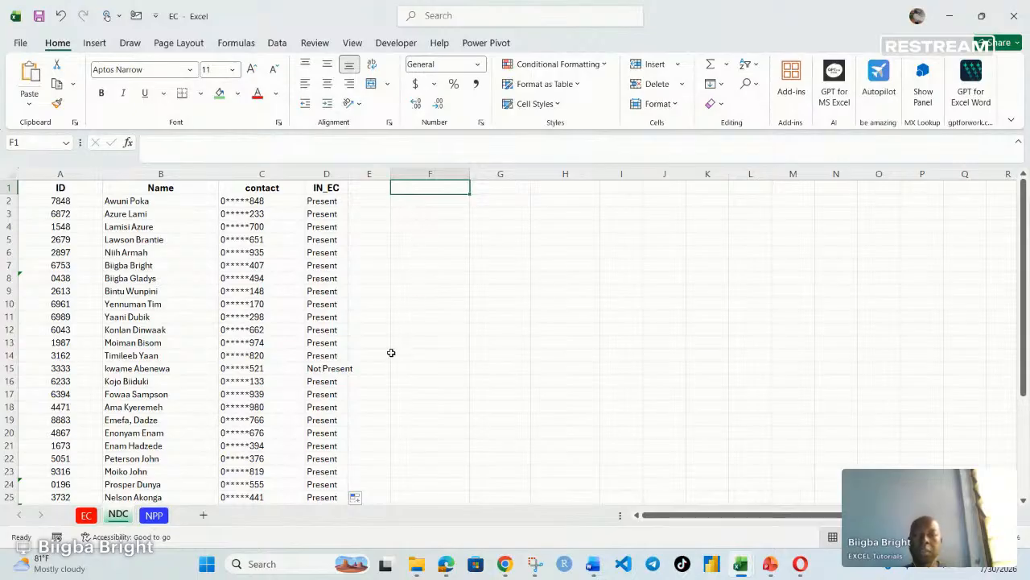
click(410, 202)
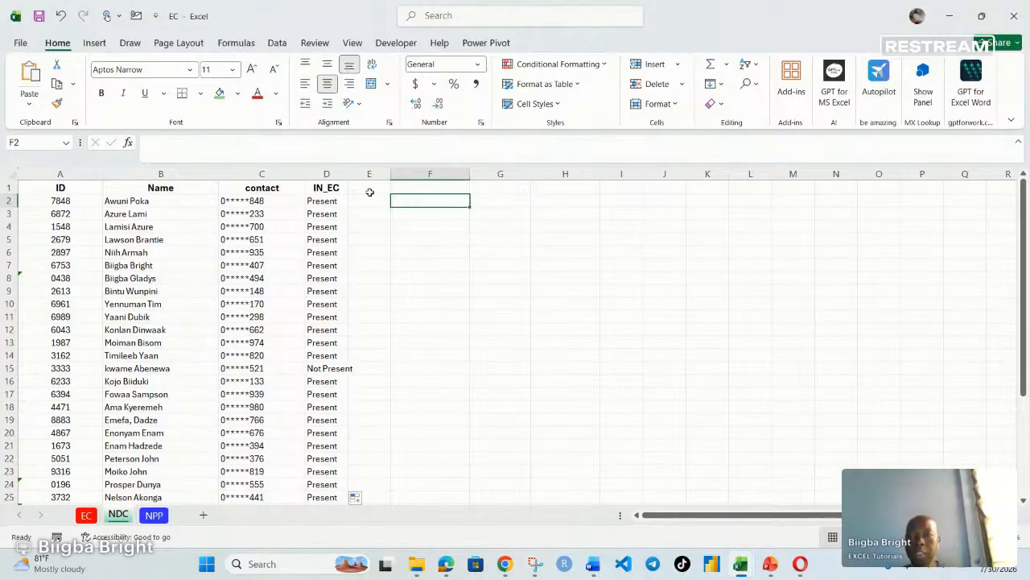
click(158, 140)
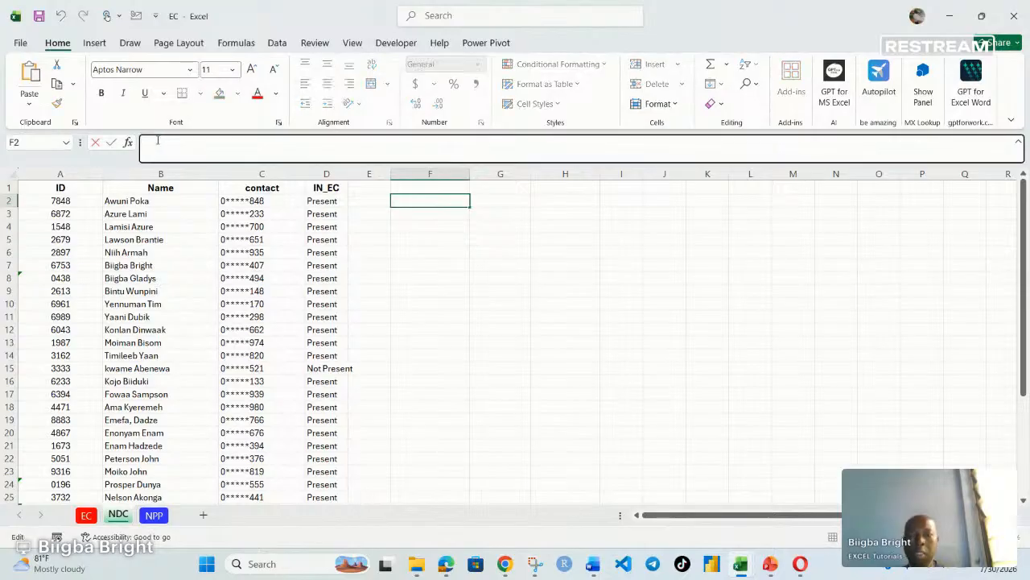
text(=)
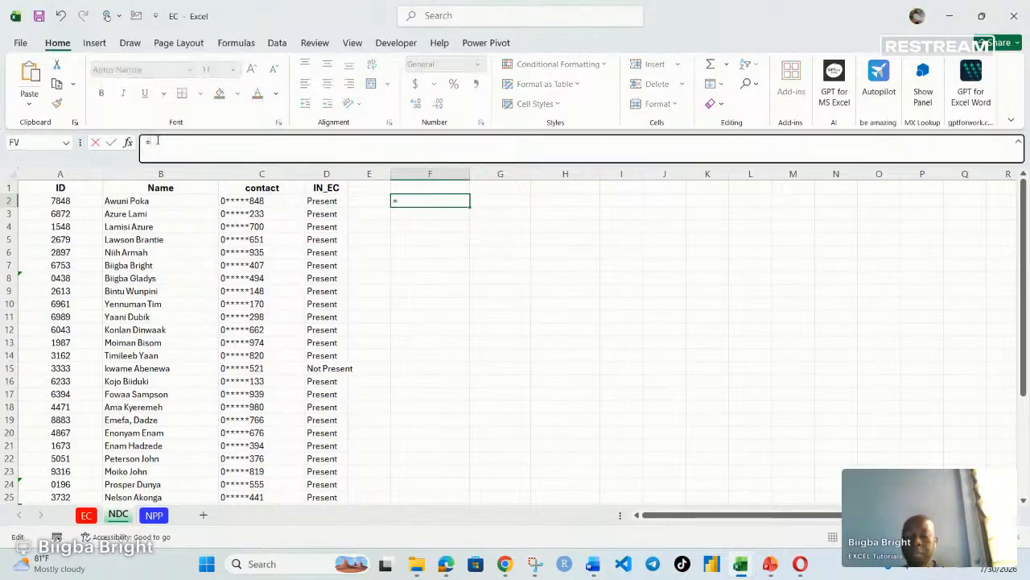
text(filter)
key(Tab)
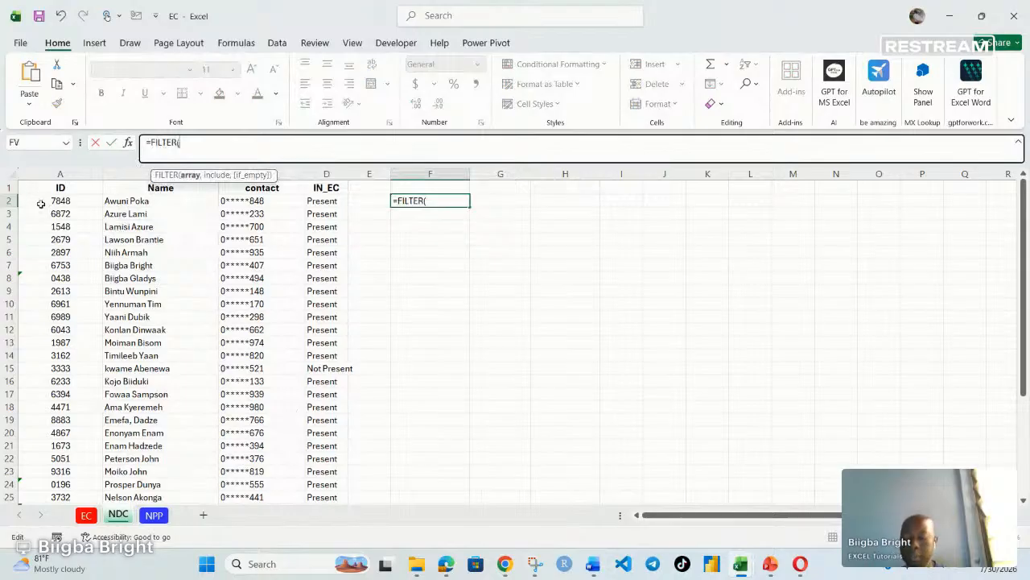
text(A:)
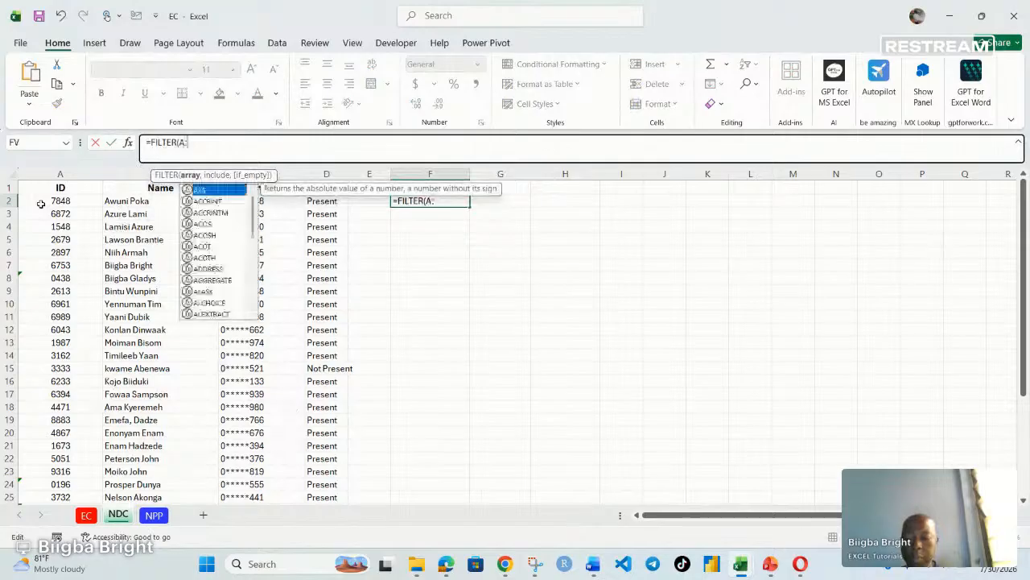
text(D)
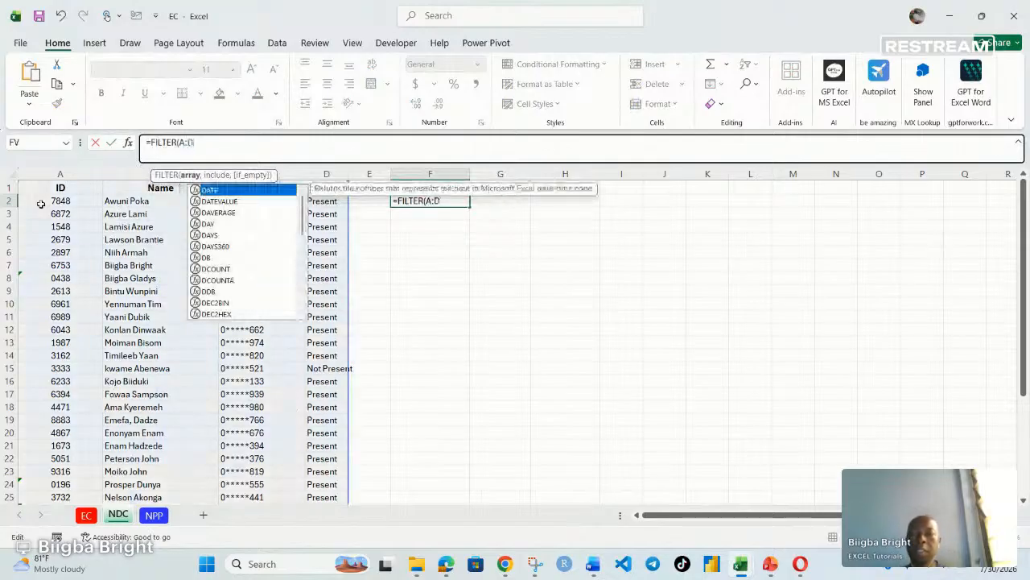
text(,is)
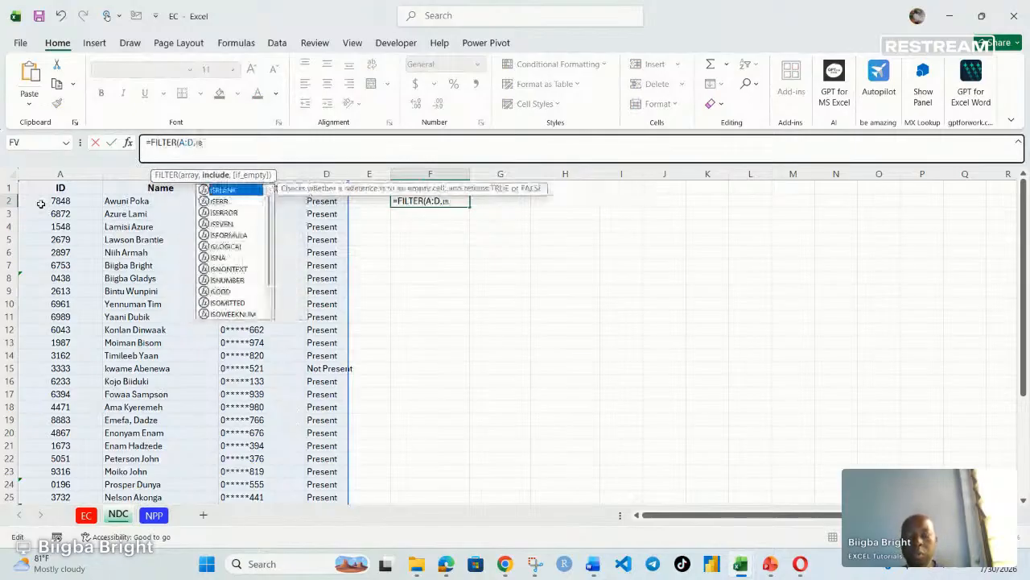
text(n)
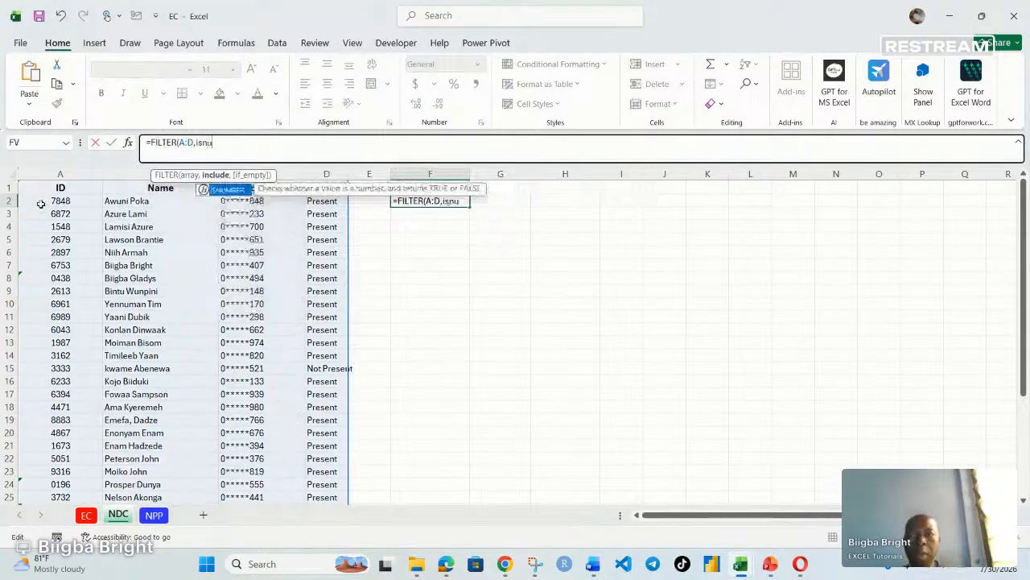
text(u)
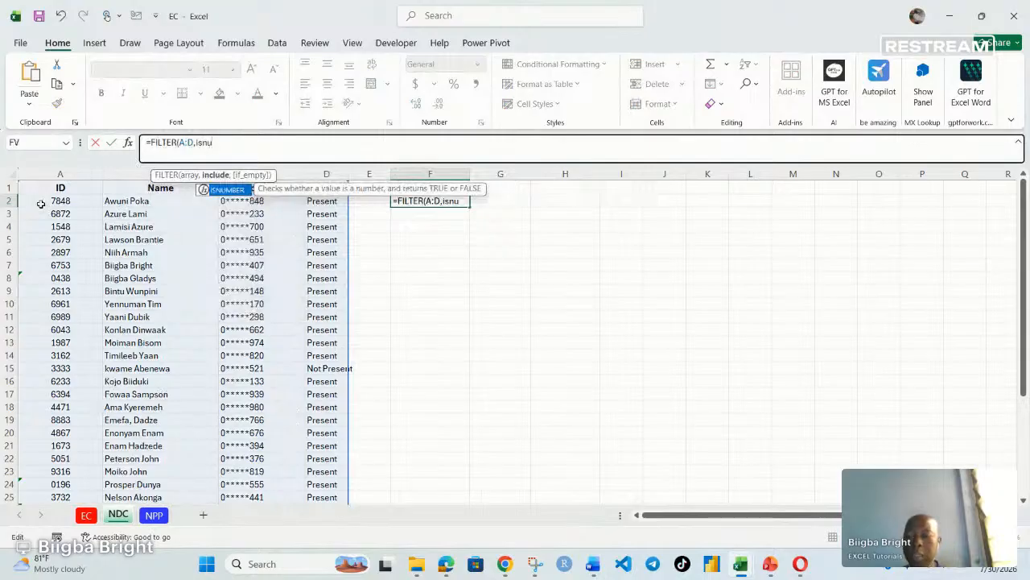
- Start the FILTER's include argument with nested ISNUMBER(MATCH( functions
key(Tab)
text(m)
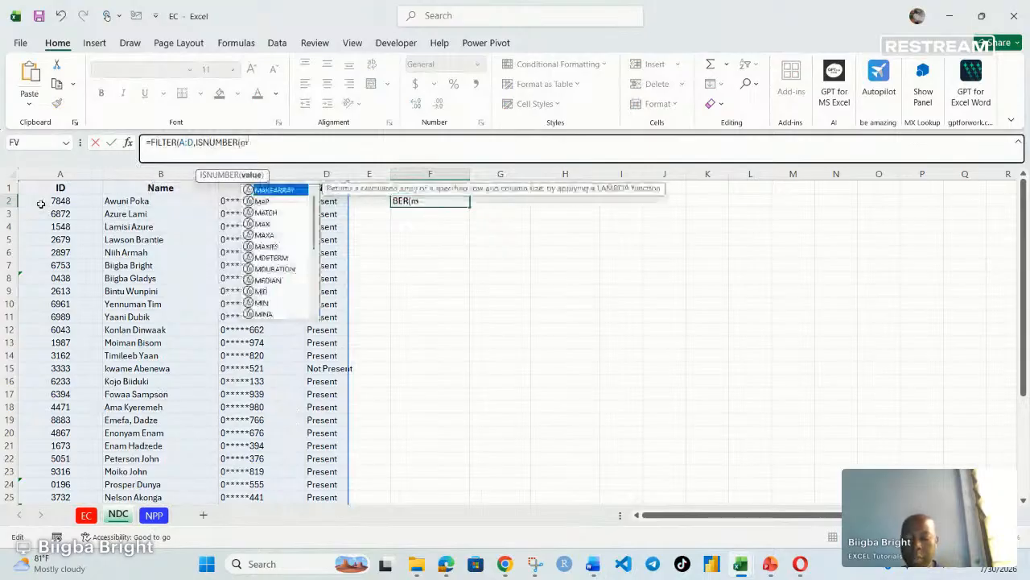
text(atc)
key(Tab)
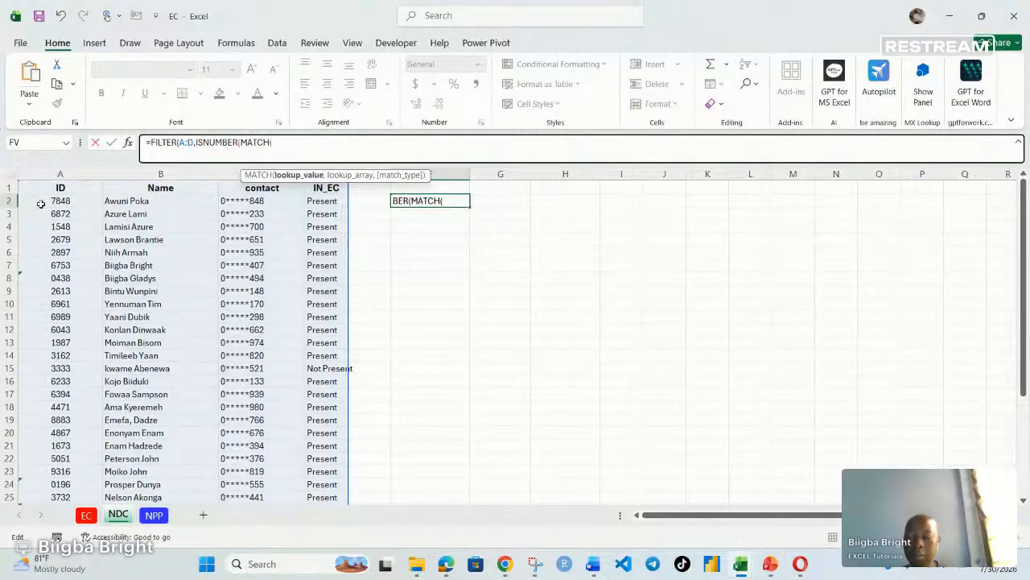
- Give MATCH the lookup value A:A and the lookup array NPP!$A:$A
text(A)
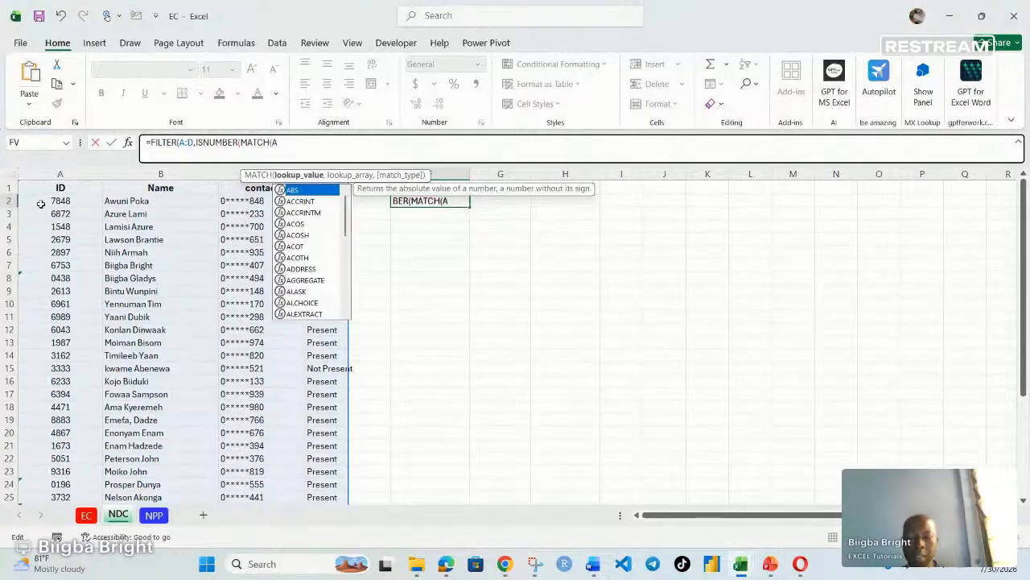
text(:A)
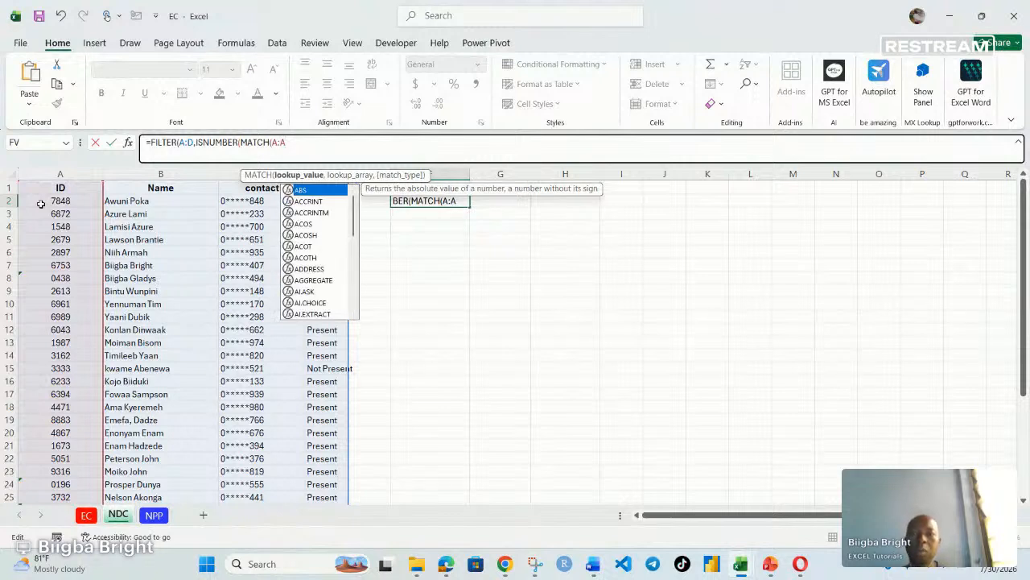
text(,)
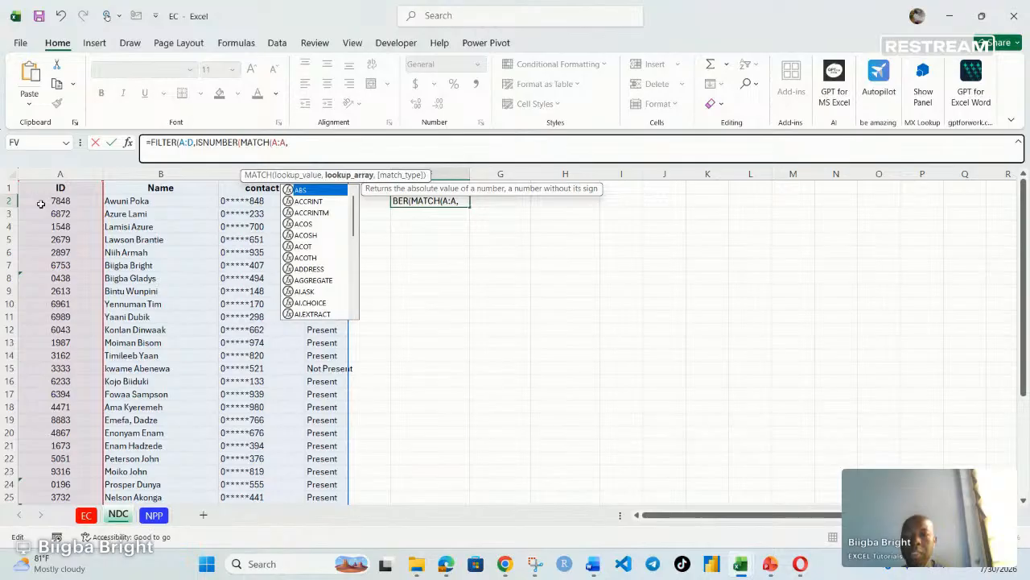
text(NPP!)
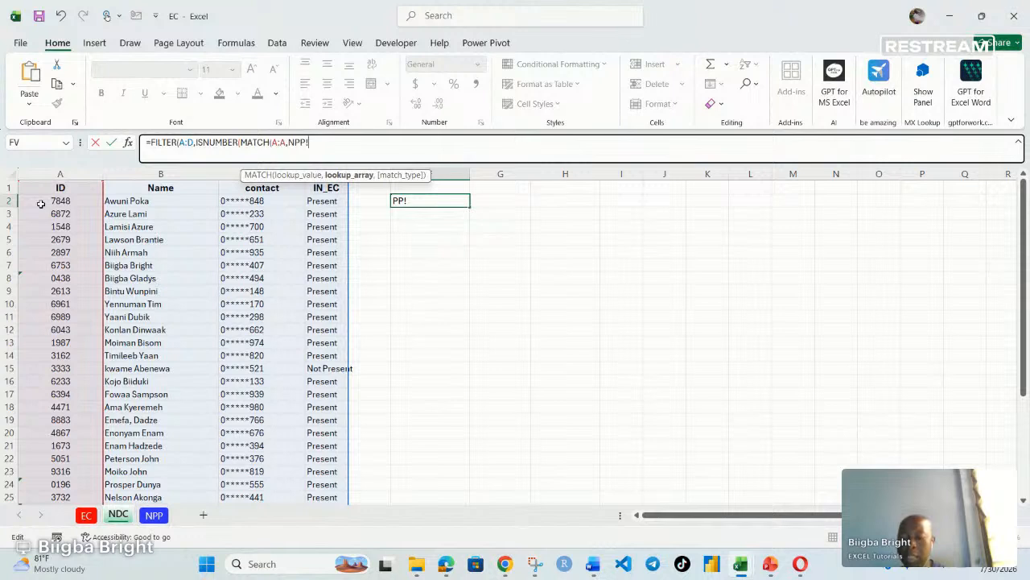
text($A:)
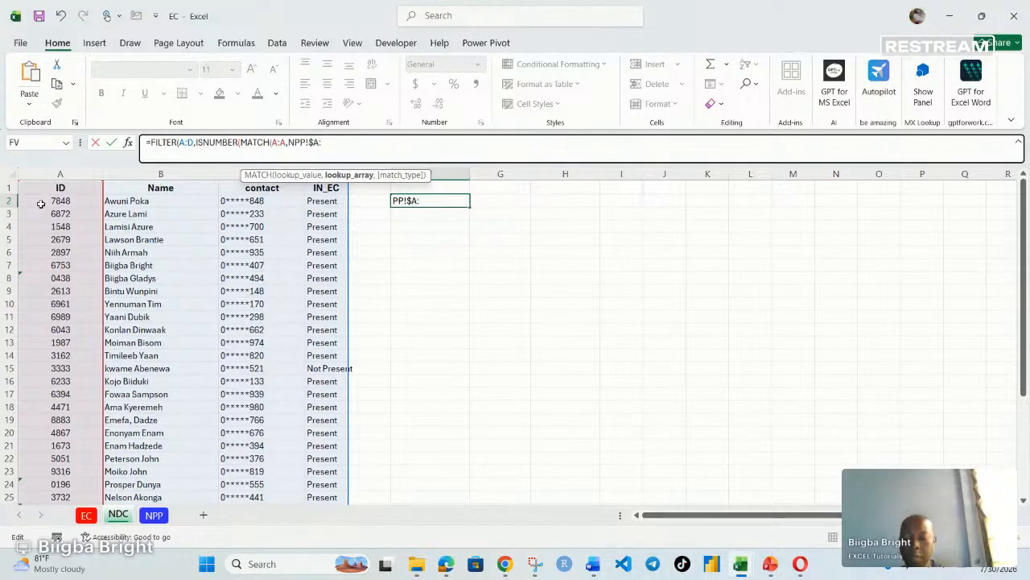
text($A)
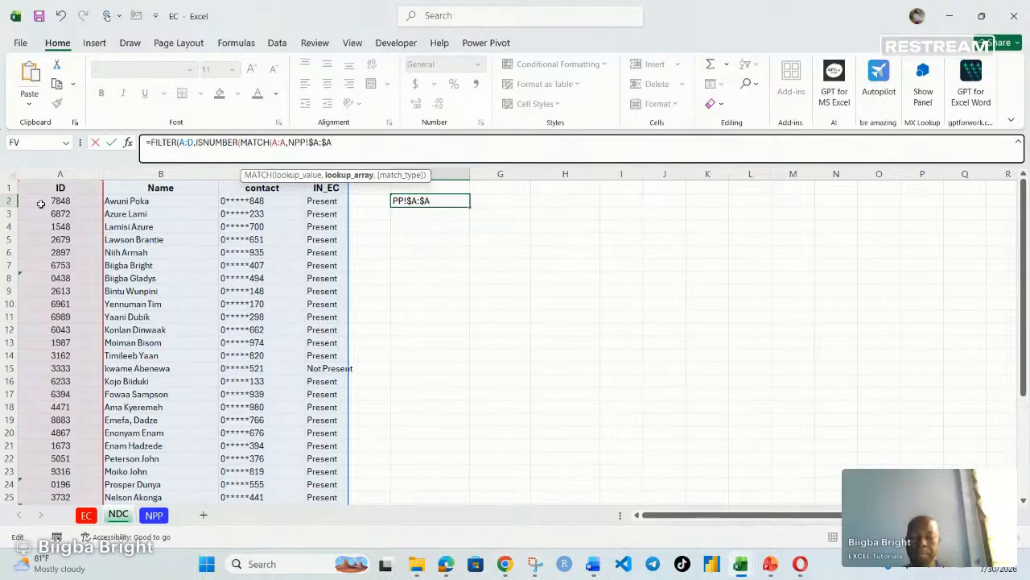
text(,)
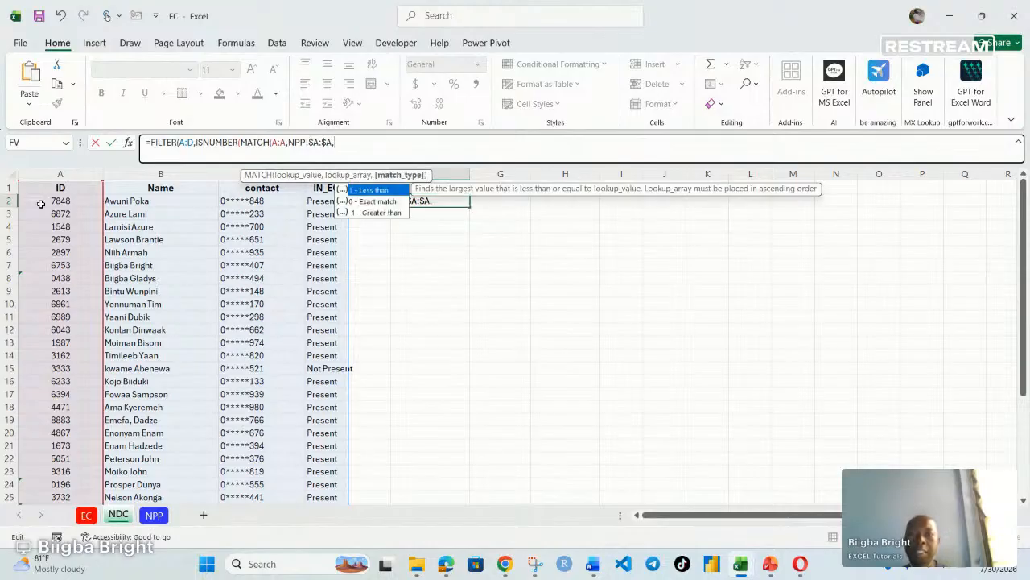
text(0)
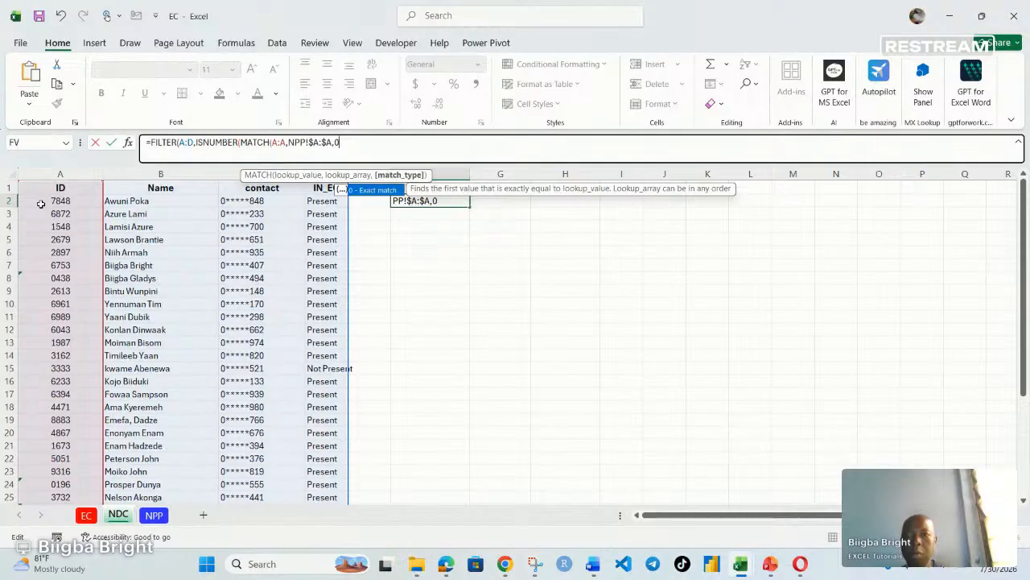
text()))
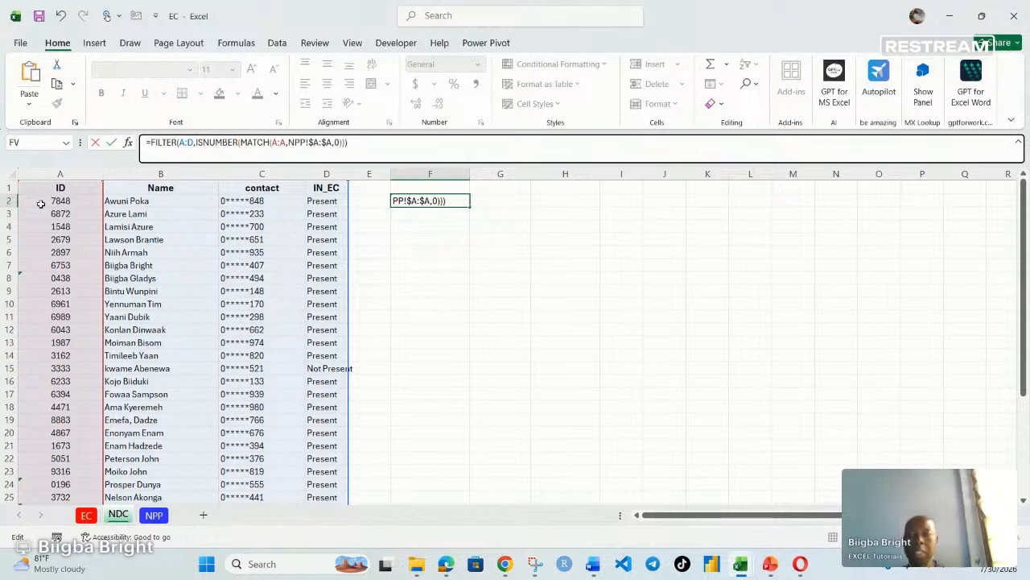
- Set the MATCH type to 0, close both parentheses, and enter the FILTER formula
key(Return)
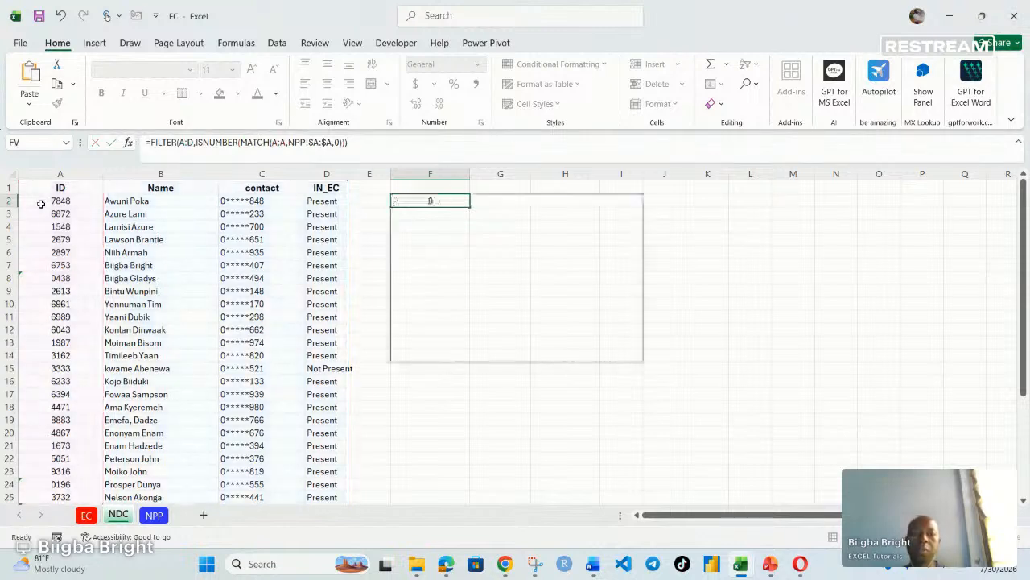
- Review the spilled FILTER results and widen column G so the names show in full
click(862, 306)
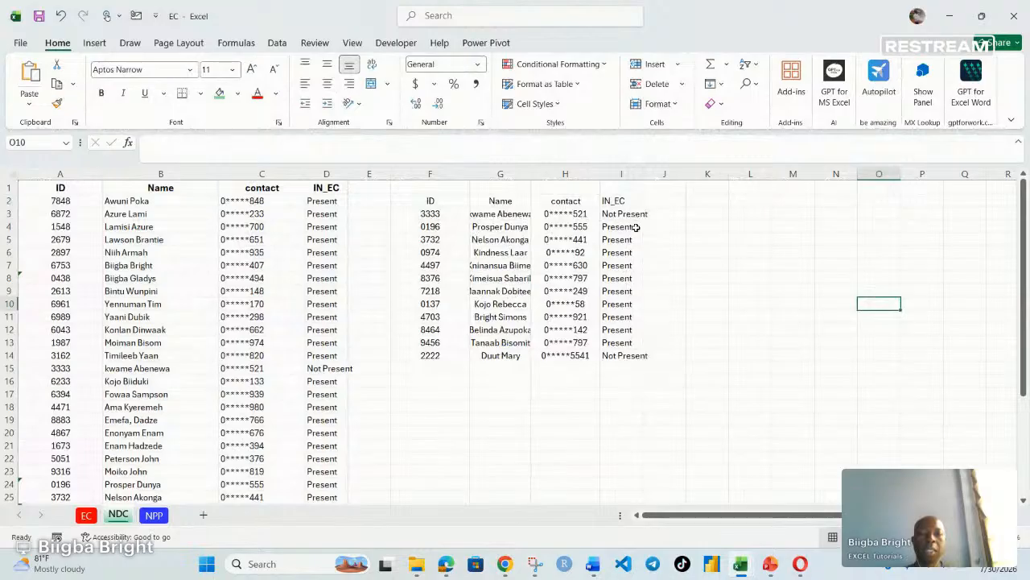
click(633, 361)
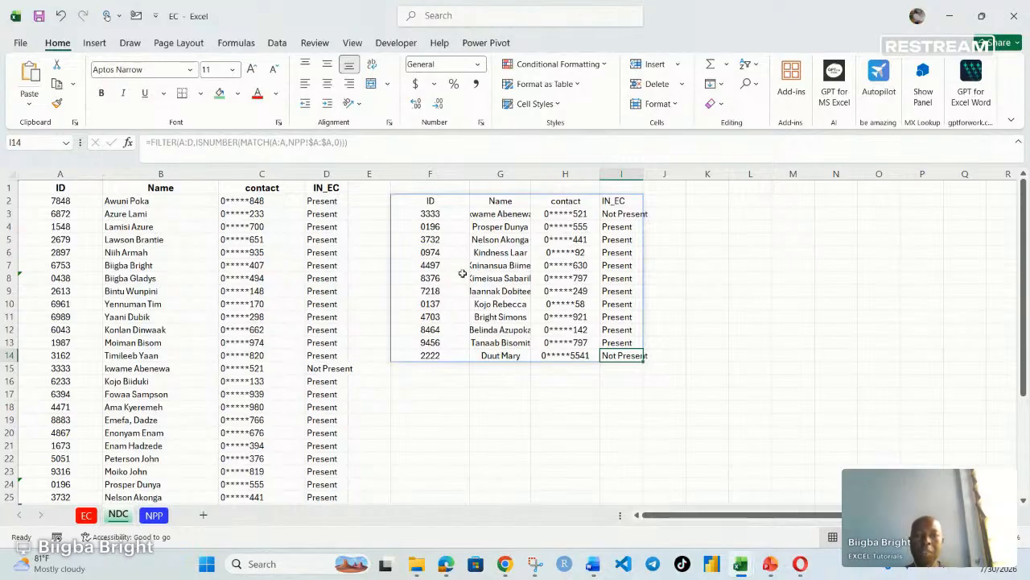
click(782, 308)
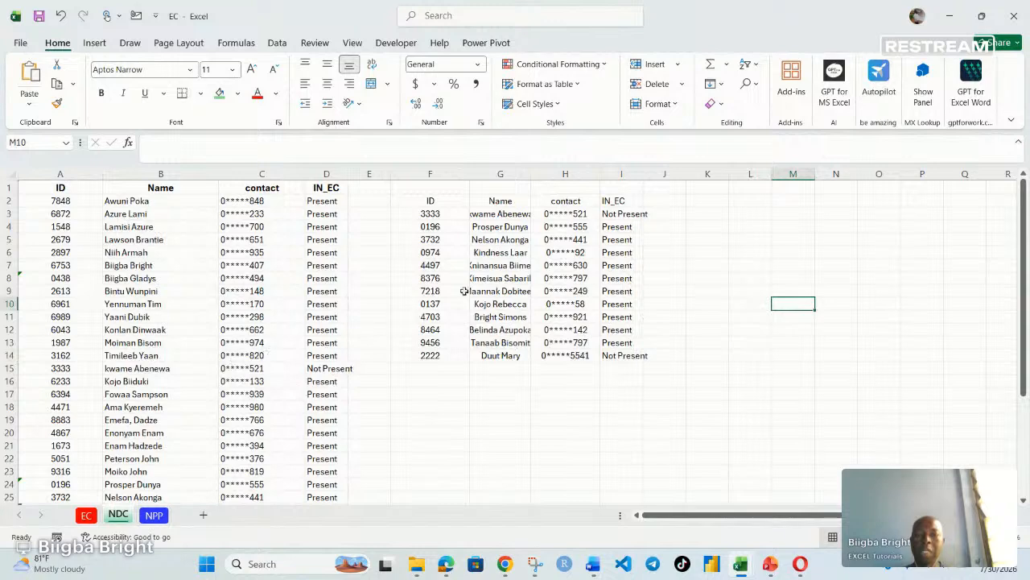
drag(532, 170, 553, 170)
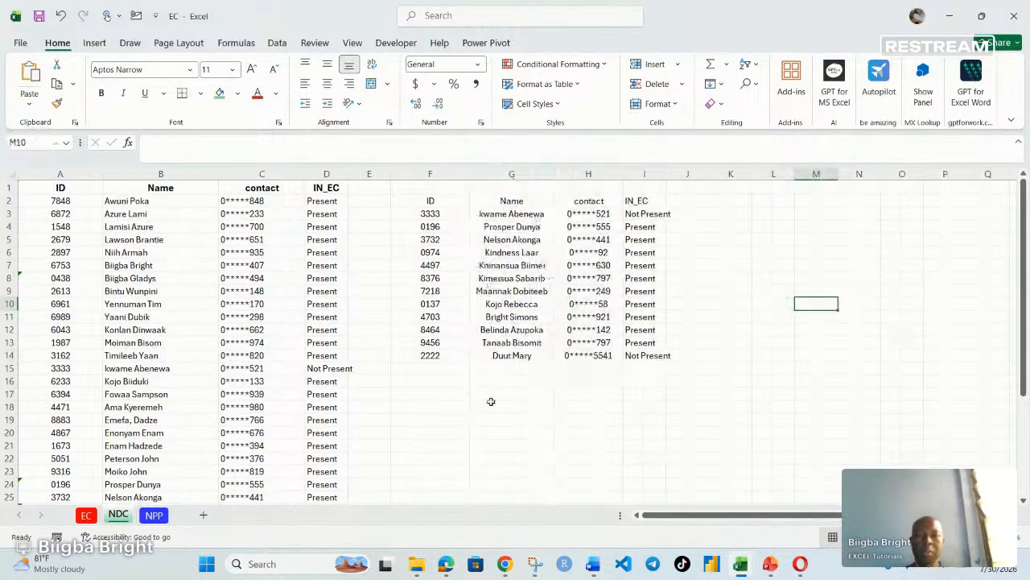
- Bold the spilled header row across F2:I2
drag(428, 200, 646, 201)
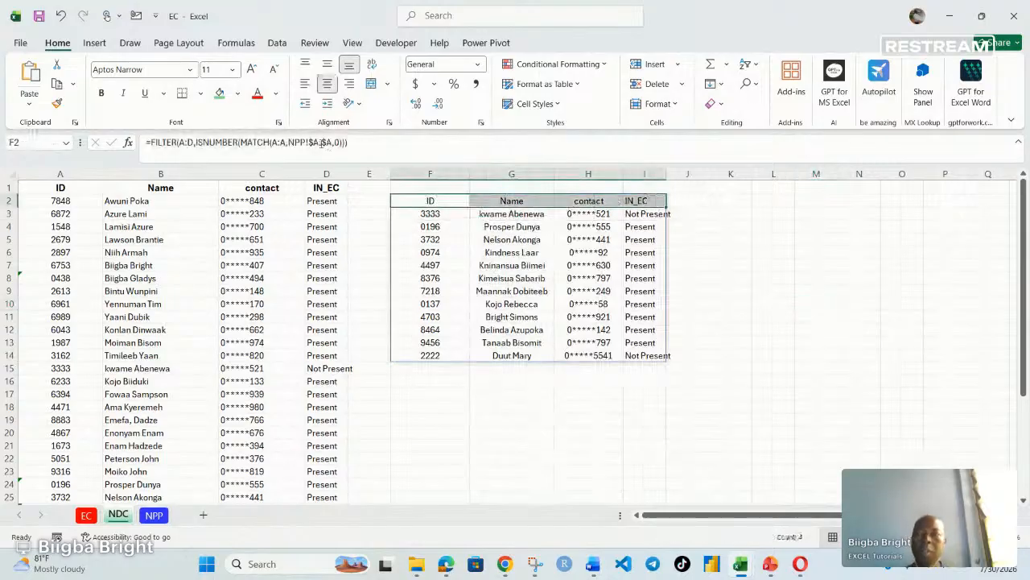
click(101, 93)
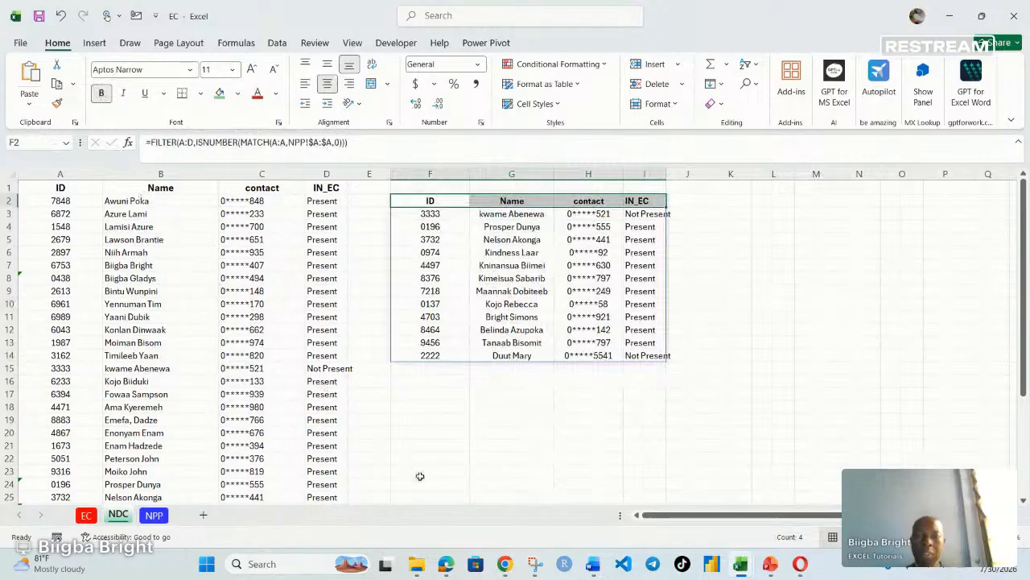
click(505, 563)
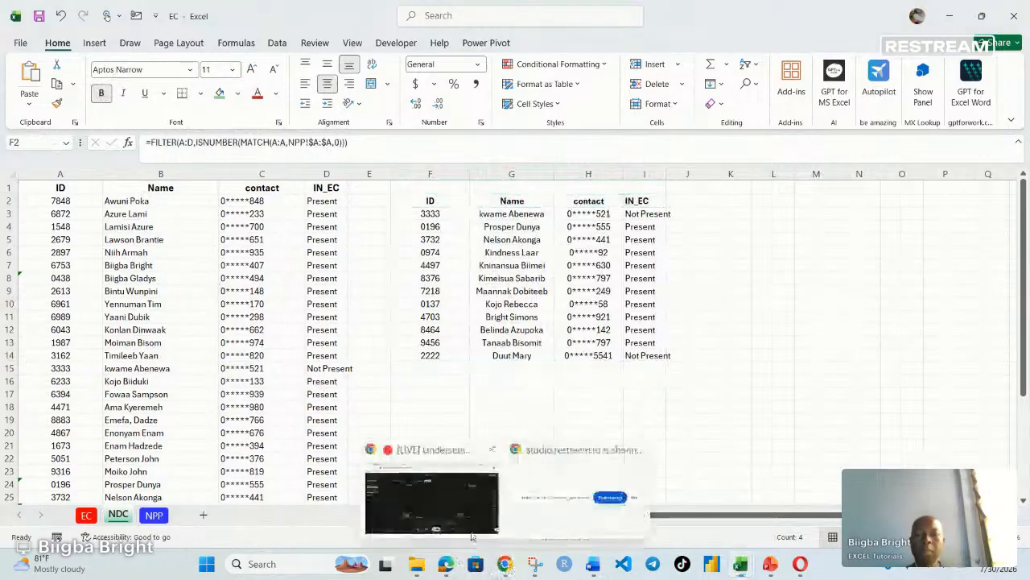